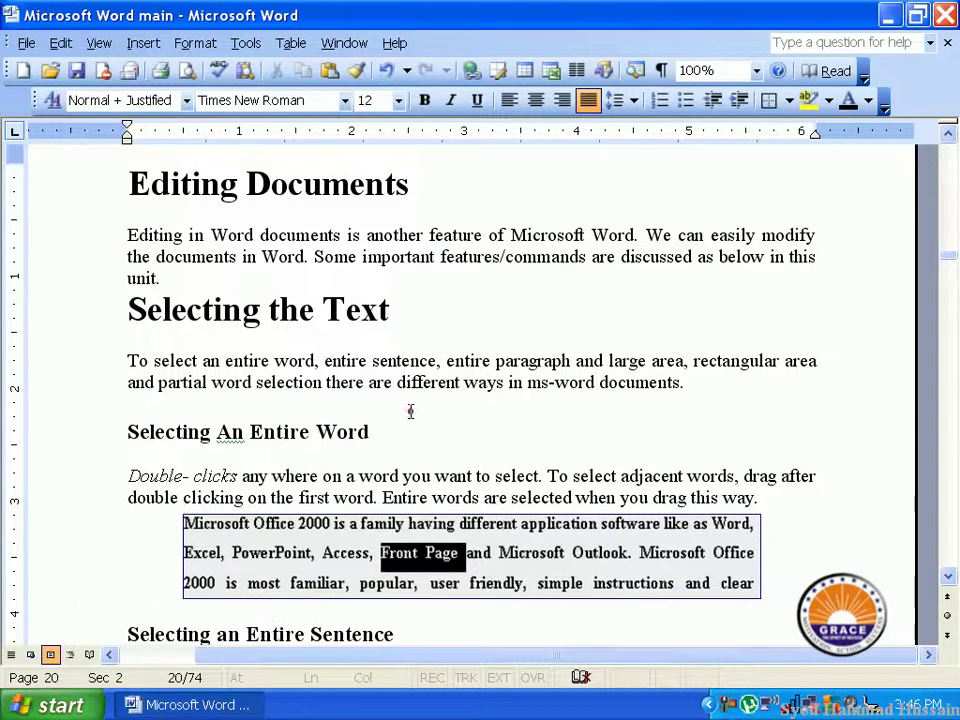
# - Double-click the words 'Word', 'word' and 'you' in turn to select each
pyautogui.scroll(-2, 413, 410)
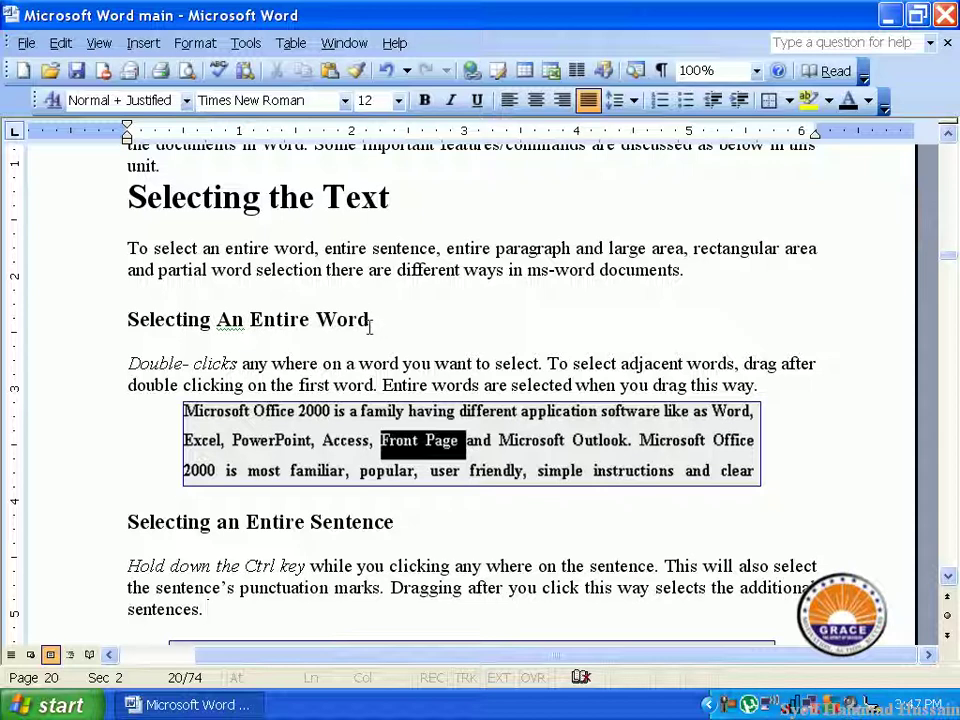
pyautogui.click(367, 319)
pyautogui.doubleClick(362, 319)
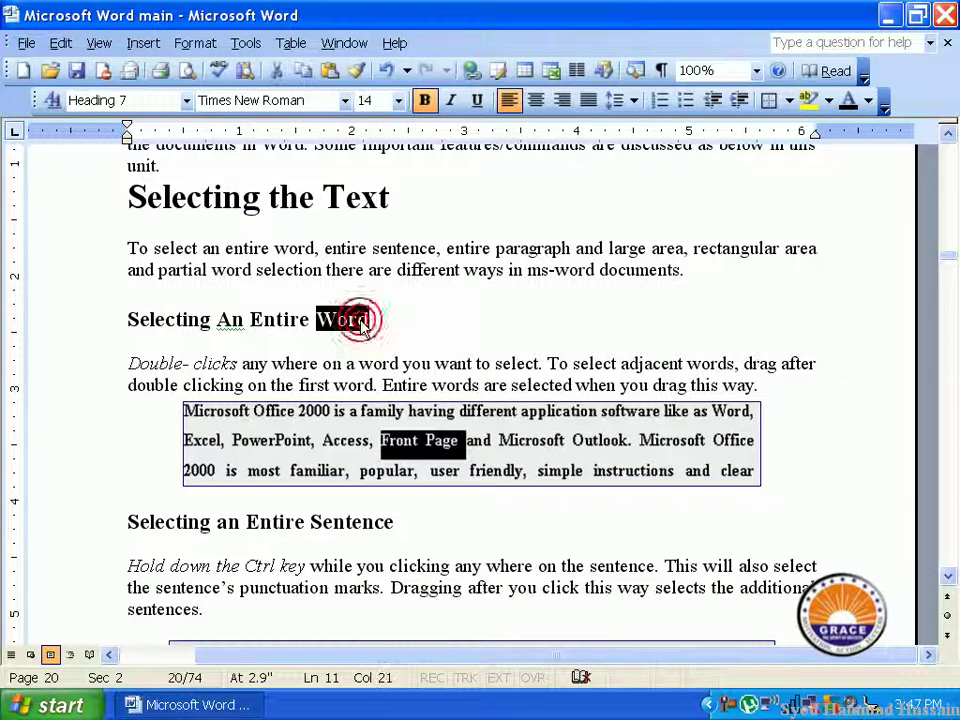
pyautogui.doubleClick(381, 364)
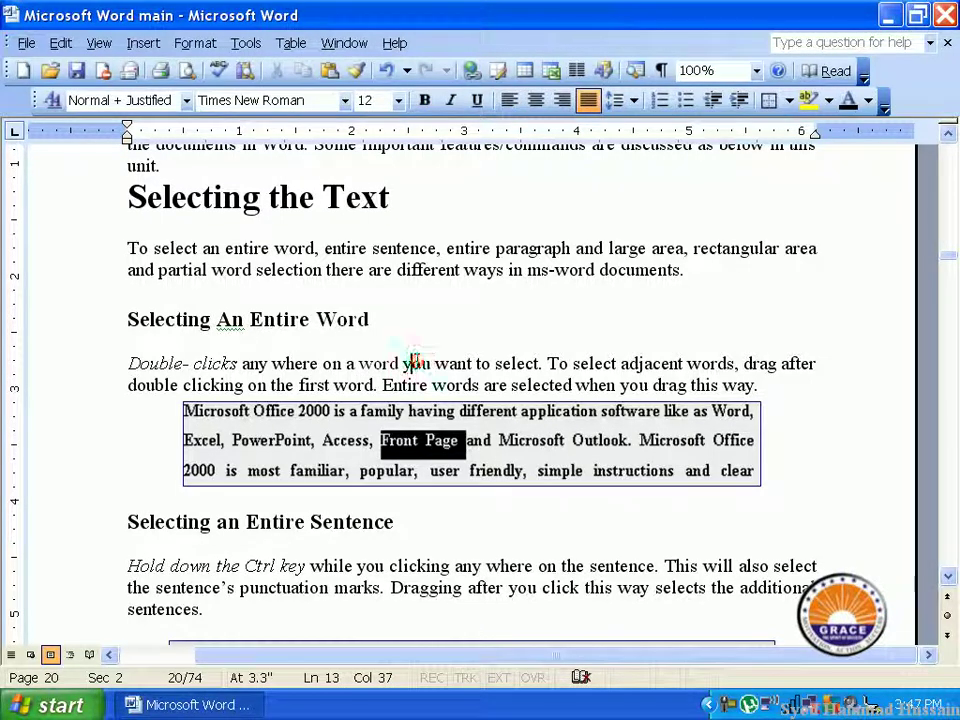
pyautogui.doubleClick(418, 364)
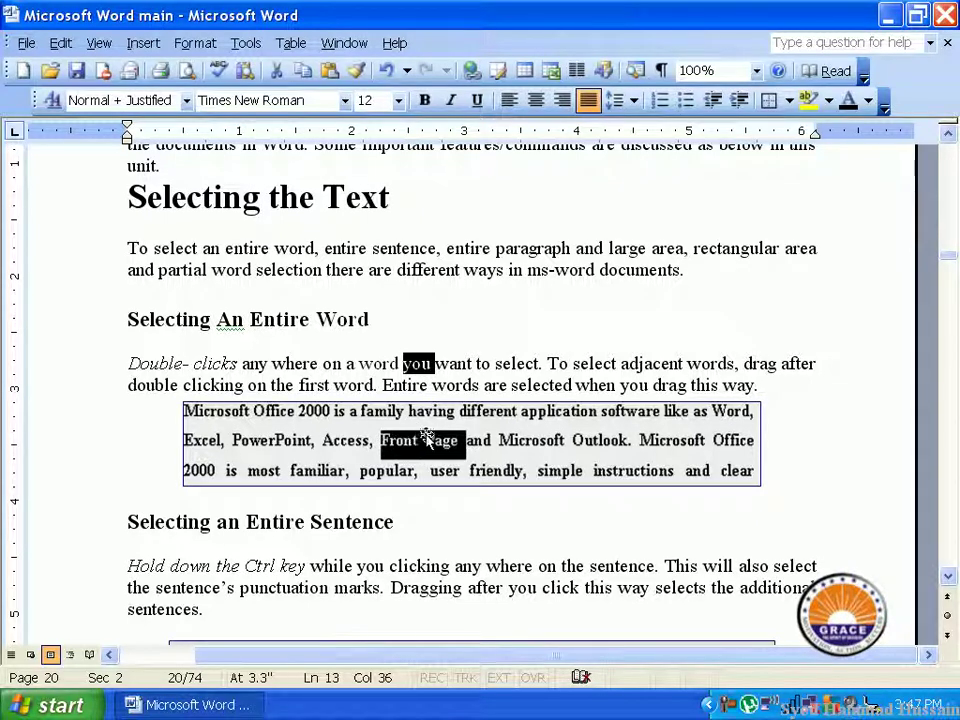
# - Select and clear 'want' and 'select', then select 'words' and finally 'Entire'
pyautogui.doubleClick(449, 363)
pyautogui.click(449, 363)
pyautogui.doubleClick(515, 363)
pyautogui.click(510, 386)
pyautogui.doubleClick(455, 386)
pyautogui.doubleClick(406, 386)
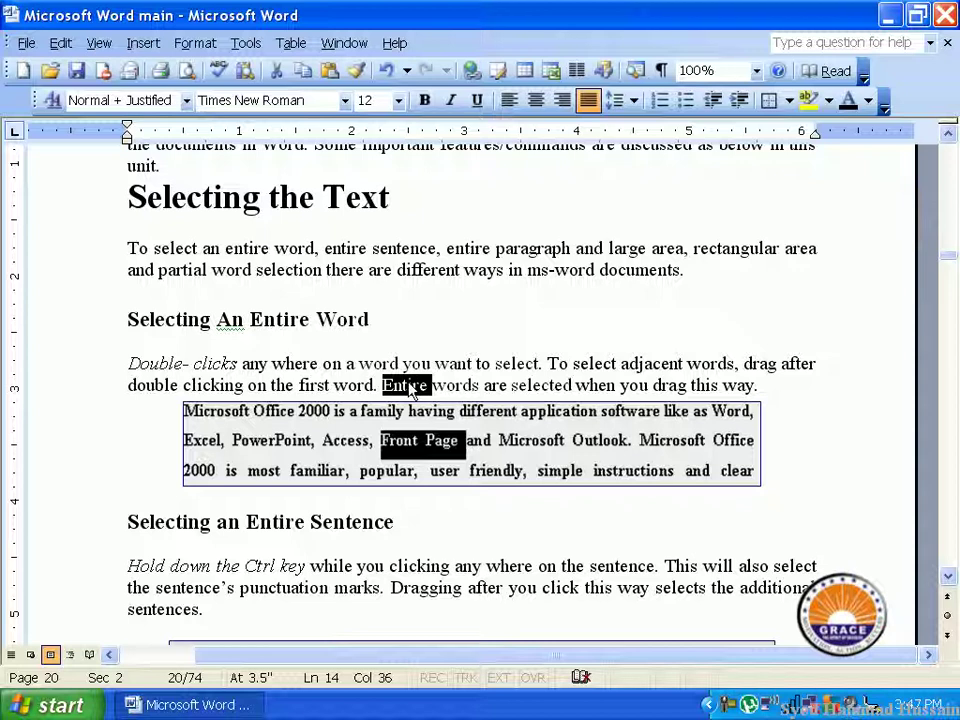
# - Ctrl+click to select the sentences 'This will also select…' and 'Dragging after you click…', clearing each
pyautogui.scroll(-1, 410, 390)
pyautogui.scroll(-1, 408, 385)
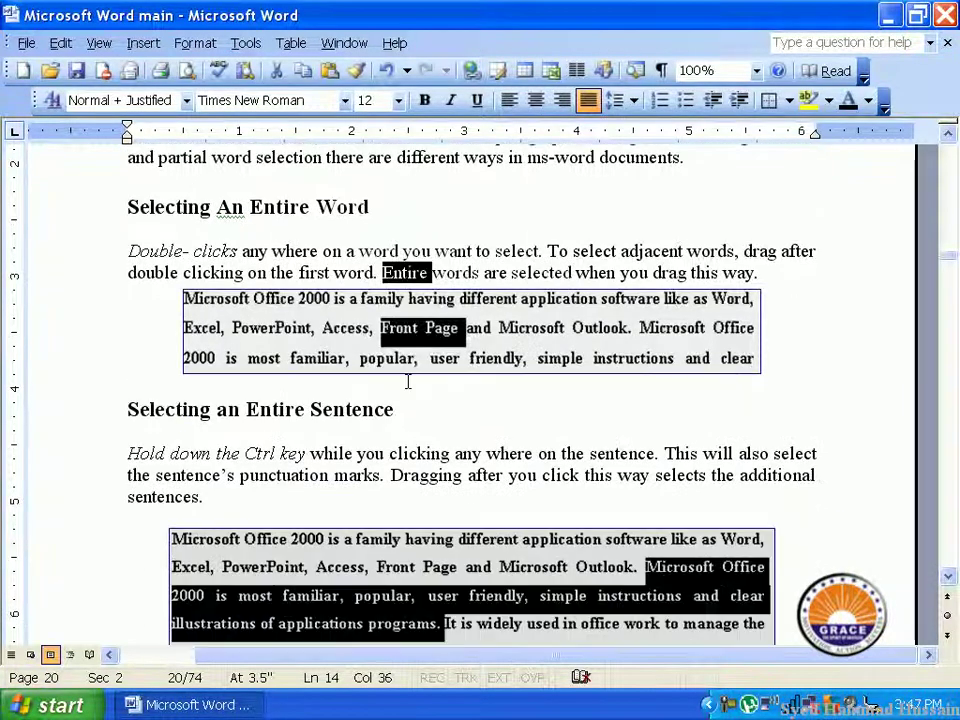
pyautogui.scroll(-1, 408, 383)
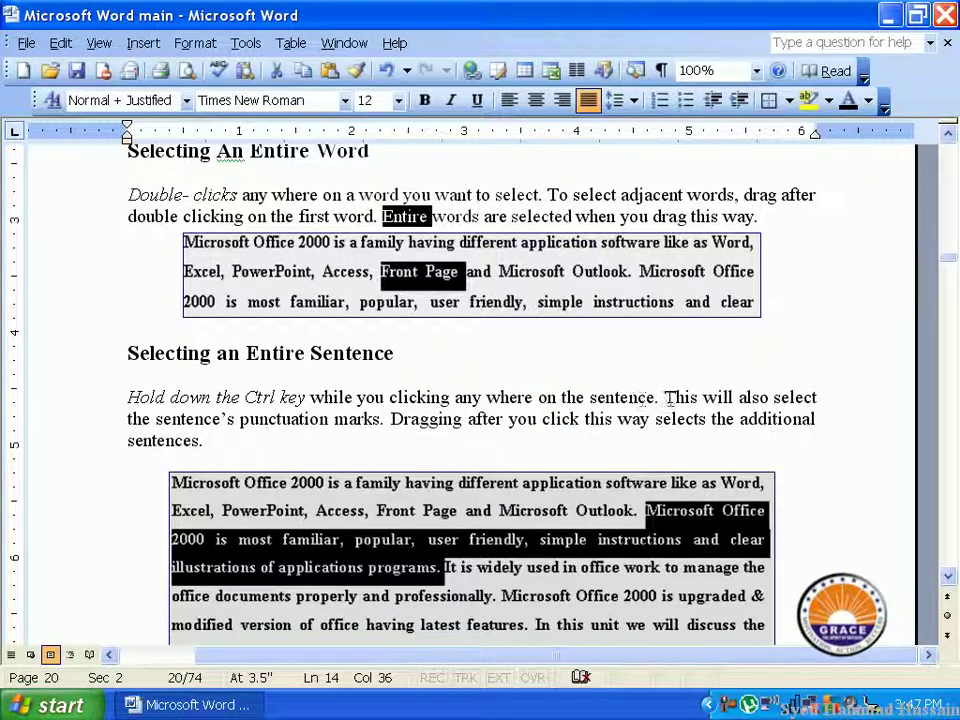
pyautogui.click(675, 397)
pyautogui.keyDown('ctrl'); pyautogui.click(677, 396); pyautogui.keyUp('ctrl')
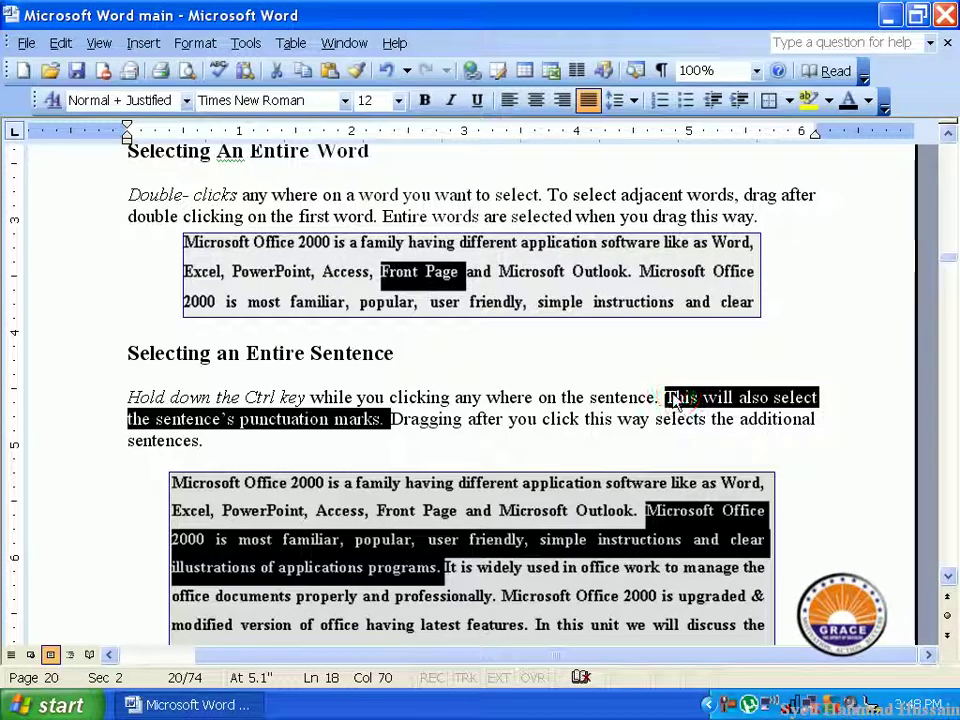
pyautogui.click(664, 419)
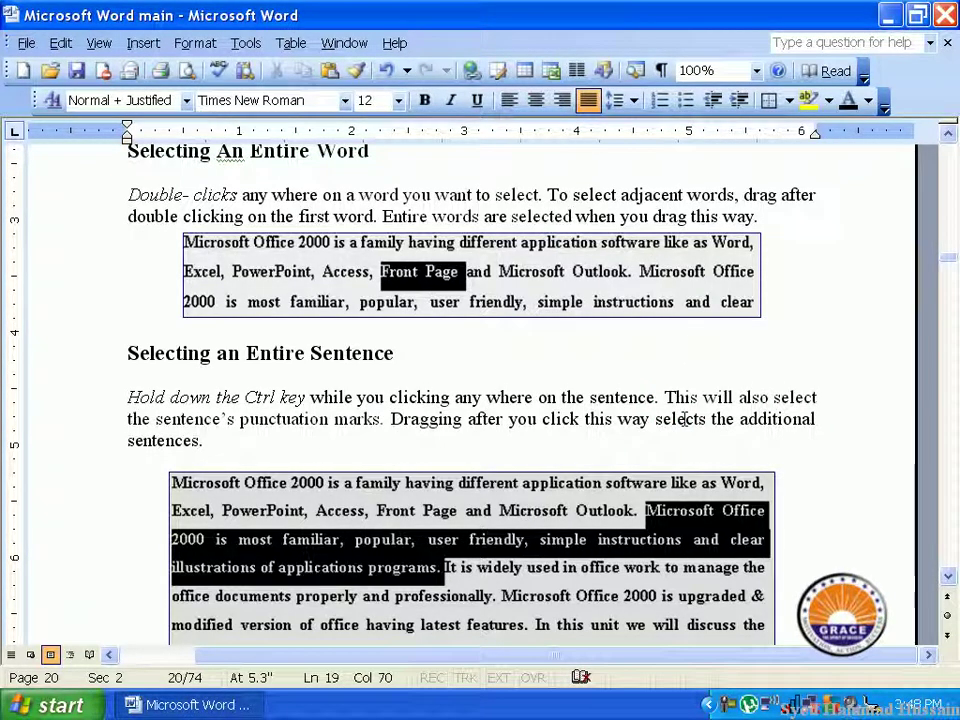
pyautogui.keyDown('ctrl'); pyautogui.click(686, 419); pyautogui.keyUp('ctrl')
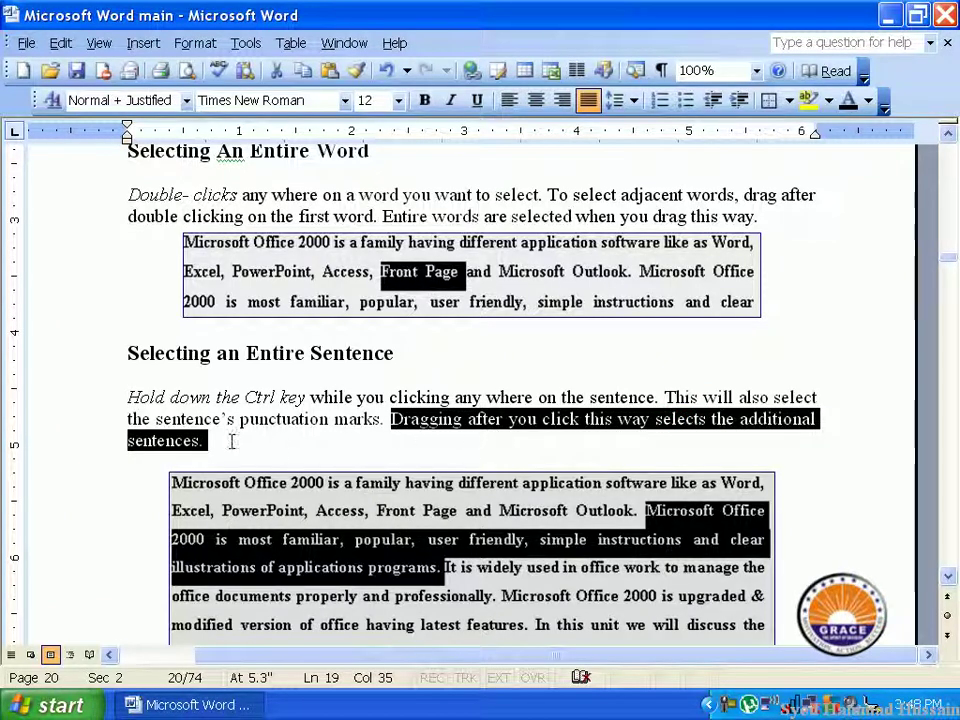
pyautogui.click(312, 444)
# - Ctrl+click to select the whole 'Hold down the Ctrl key' sentence
pyautogui.scroll(-1, 321, 430)
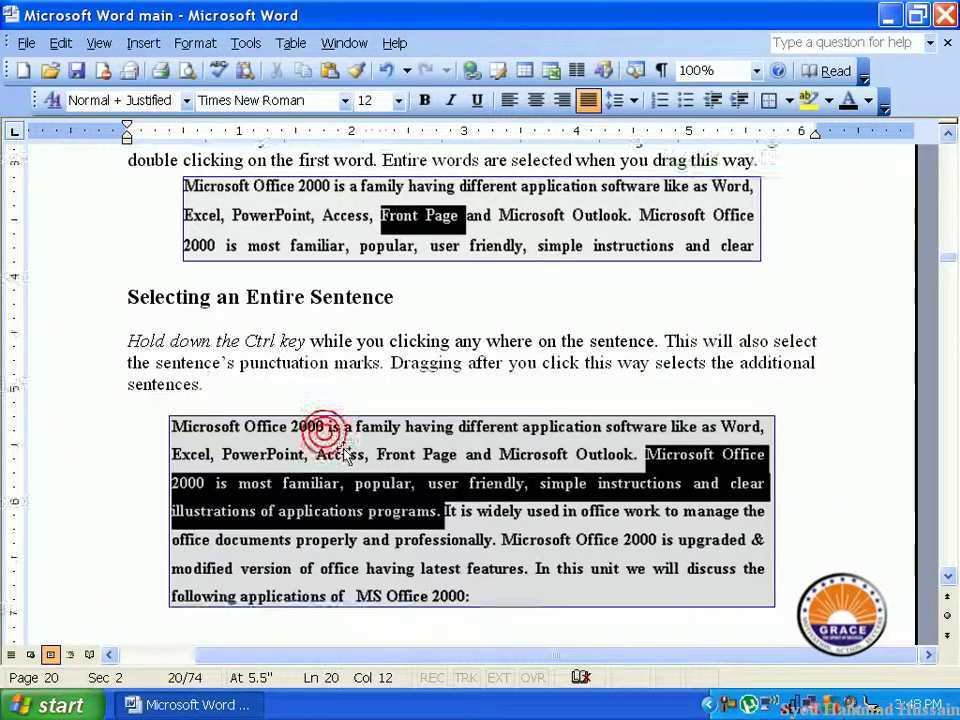
pyautogui.scroll(-1, 340, 445)
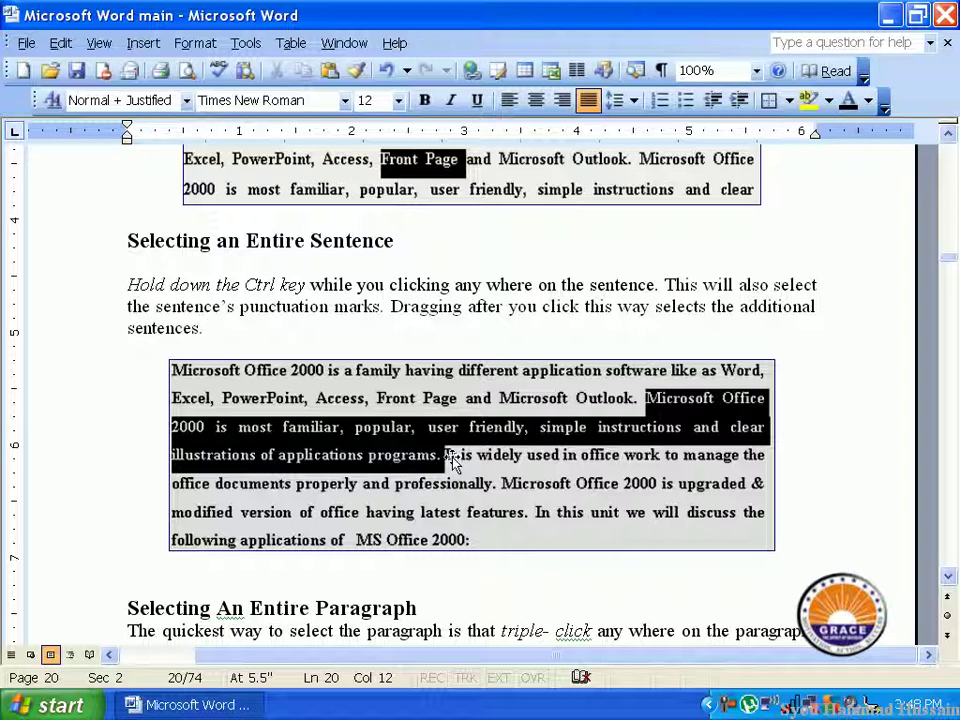
pyautogui.click(500, 284)
pyautogui.keyDown('ctrl'); pyautogui.click(491, 285); pyautogui.keyUp('ctrl')
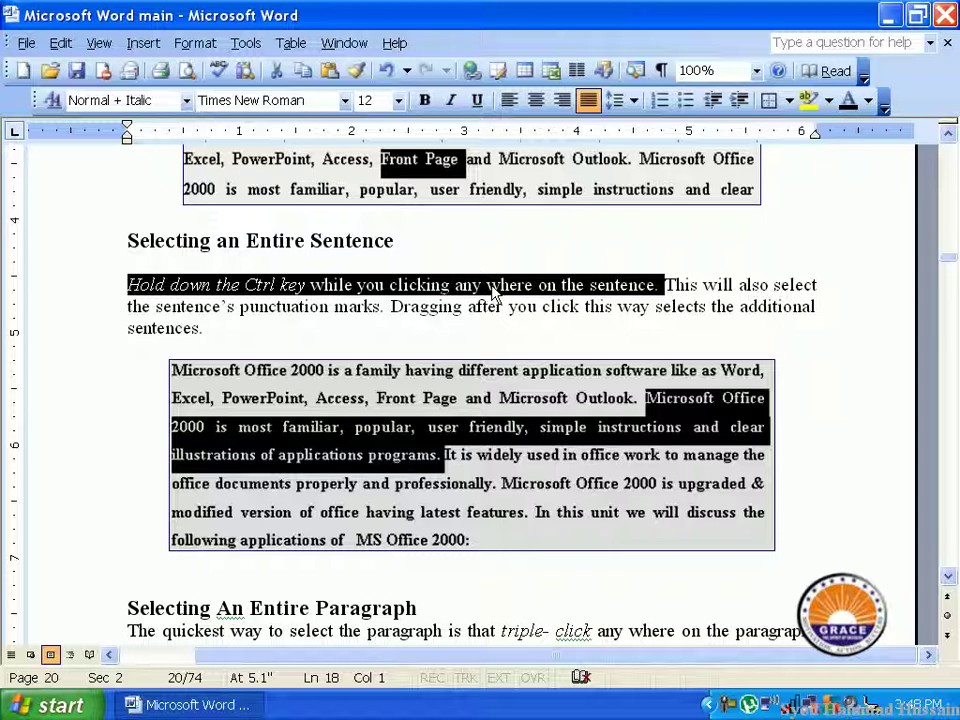
pyautogui.scroll(-1, 490, 288)
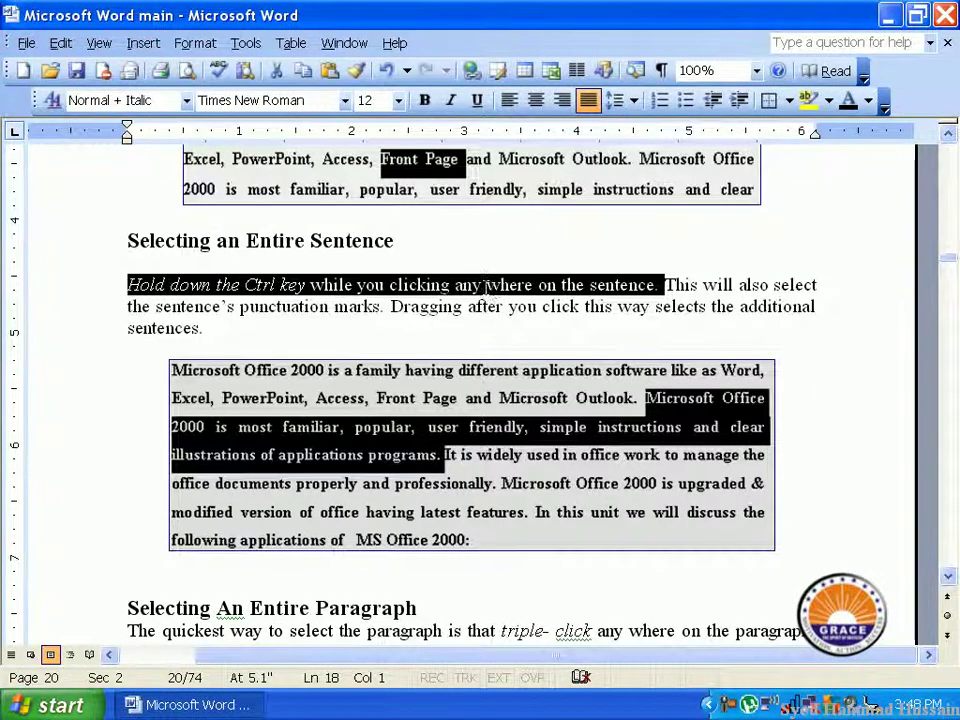
pyautogui.scroll(-1, 489, 285)
# - Triple-click to select the whole paragraph beginning 'The quickest way'
pyautogui.scroll(-2, 488, 293)
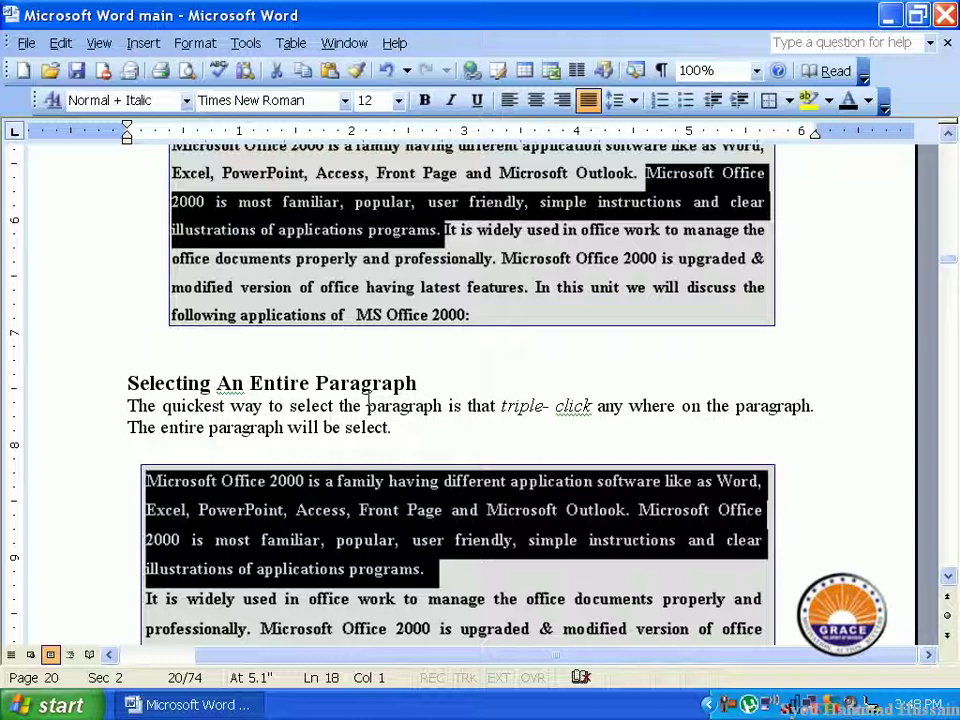
pyautogui.tripleClick(331, 409)
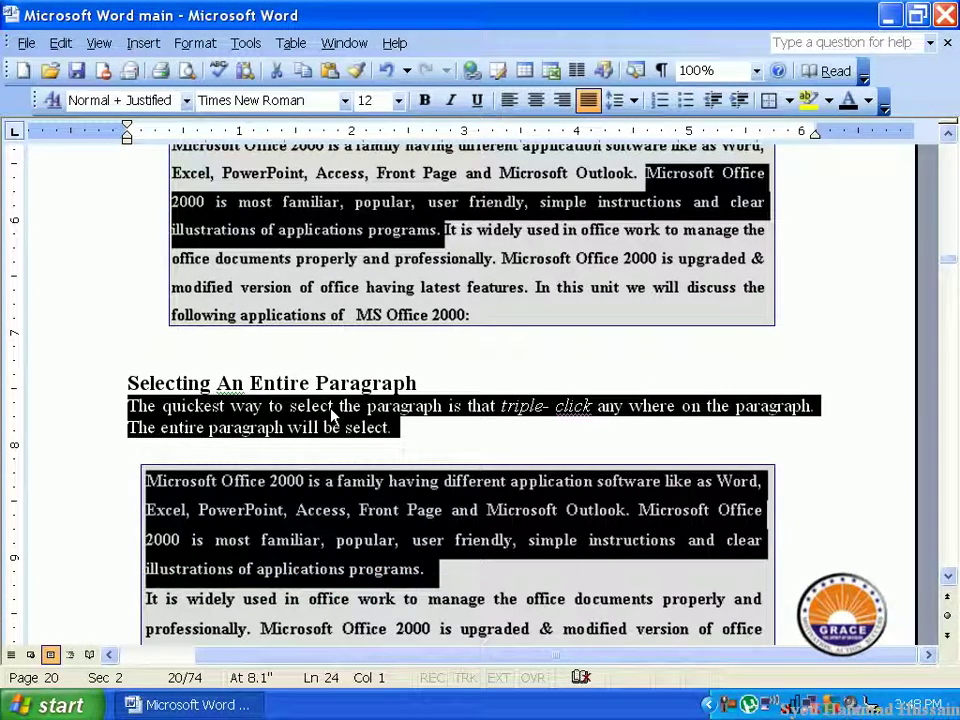
pyautogui.scroll(-2, 340, 417)
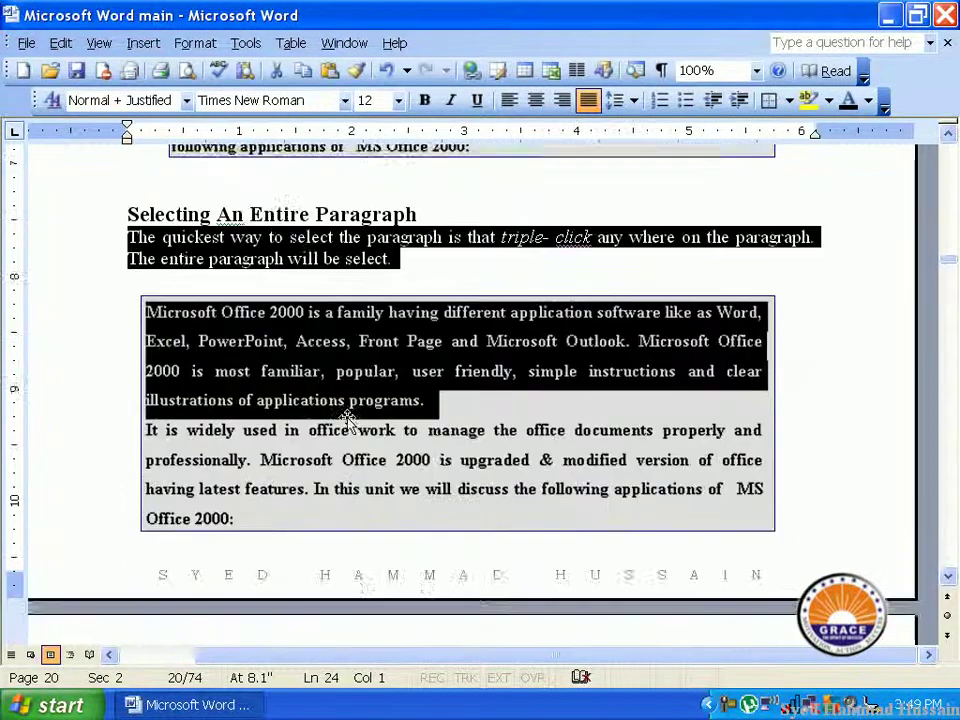
pyautogui.scroll(-1, 347, 418)
# - Triple-click the 'Hold down the Ctrl key' paragraph, then scroll to Selecting a Large Area
pyautogui.scroll(2, 347, 418)
pyautogui.scroll(1, 347, 420)
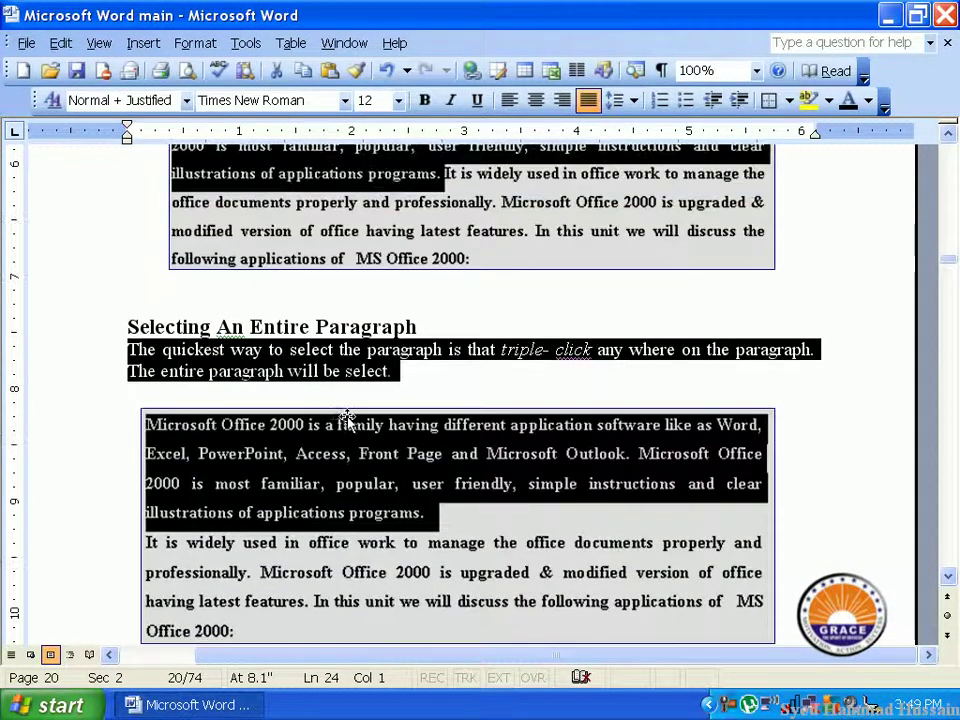
pyautogui.scroll(3, 355, 380)
pyautogui.scroll(1, 355, 372)
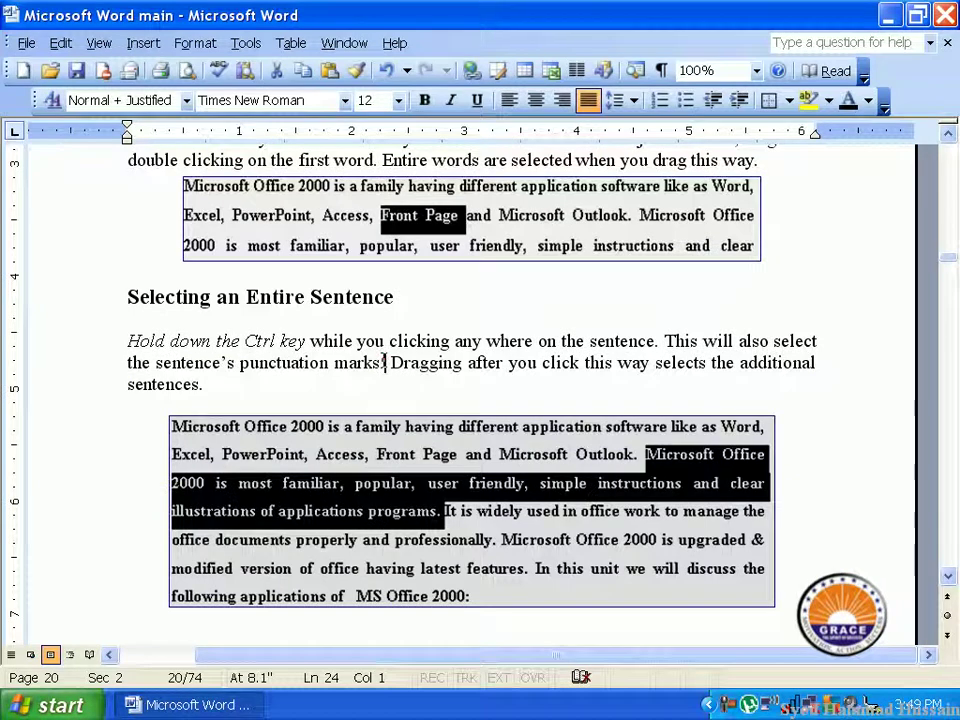
pyautogui.tripleClick(386, 366)
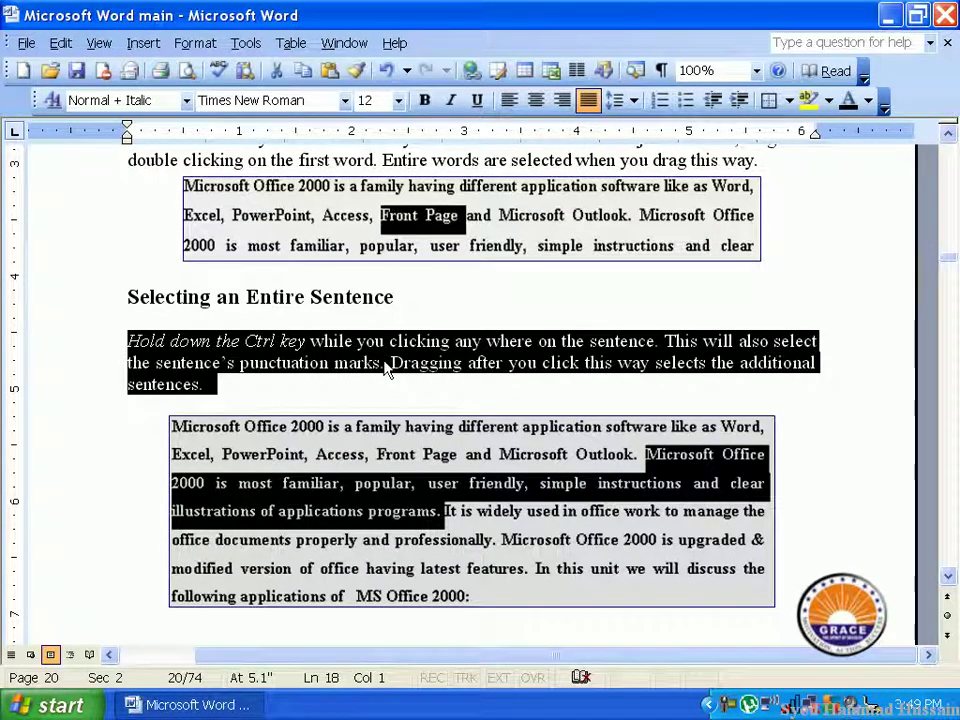
pyautogui.scroll(-2, 386, 366)
pyautogui.scroll(-2, 383, 363)
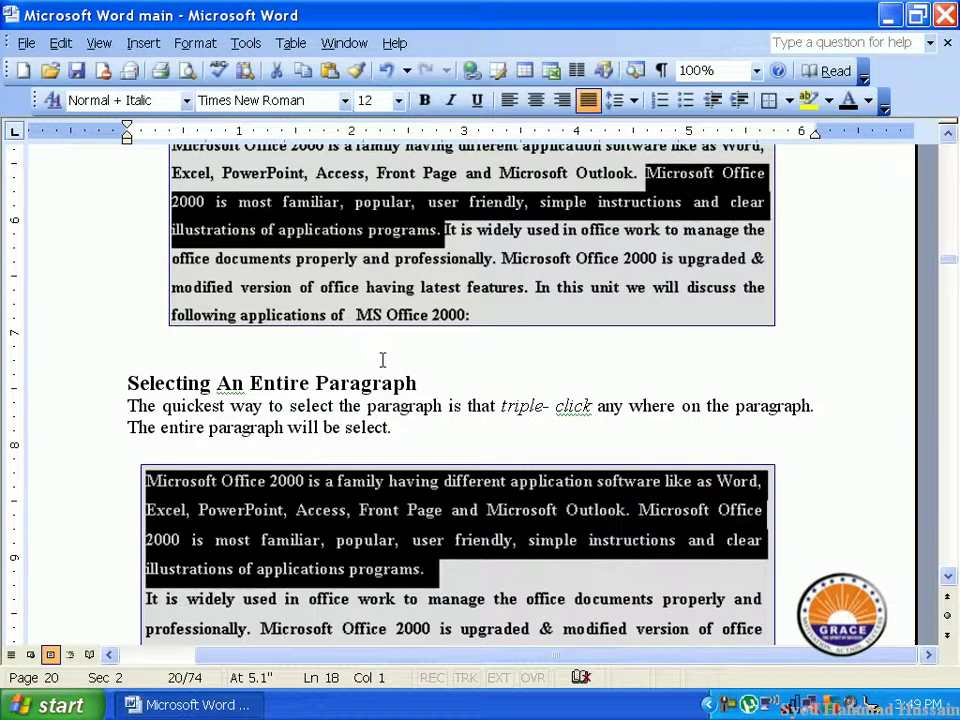
pyautogui.scroll(-3, 383, 363)
pyautogui.scroll(-2, 383, 363)
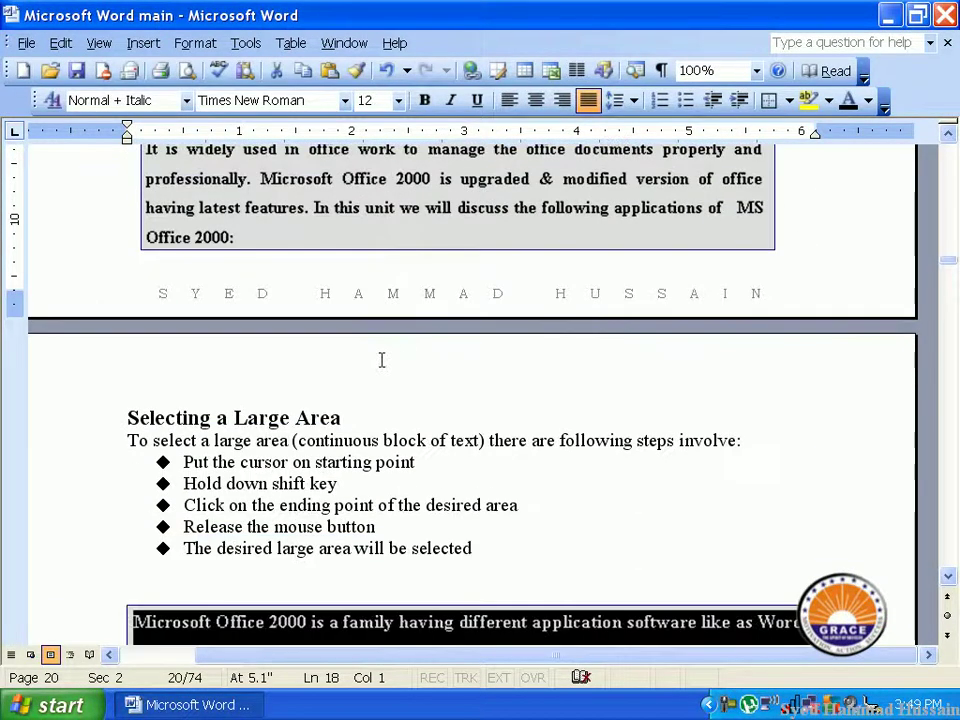
# - Shift+click to select from after 'To select' to the end of the last bullet, then clear it
pyautogui.scroll(-3, 381, 360)
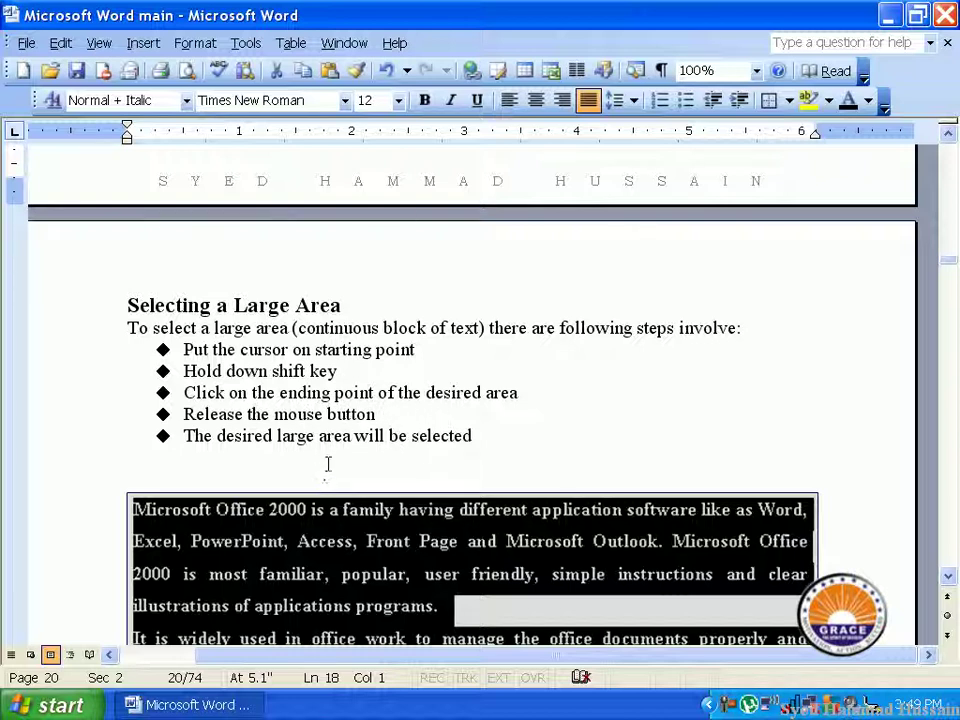
pyautogui.scroll(-1, 327, 460)
pyautogui.scroll(-3, 327, 456)
pyautogui.scroll(-3, 327, 456)
pyautogui.scroll(-3, 327, 458)
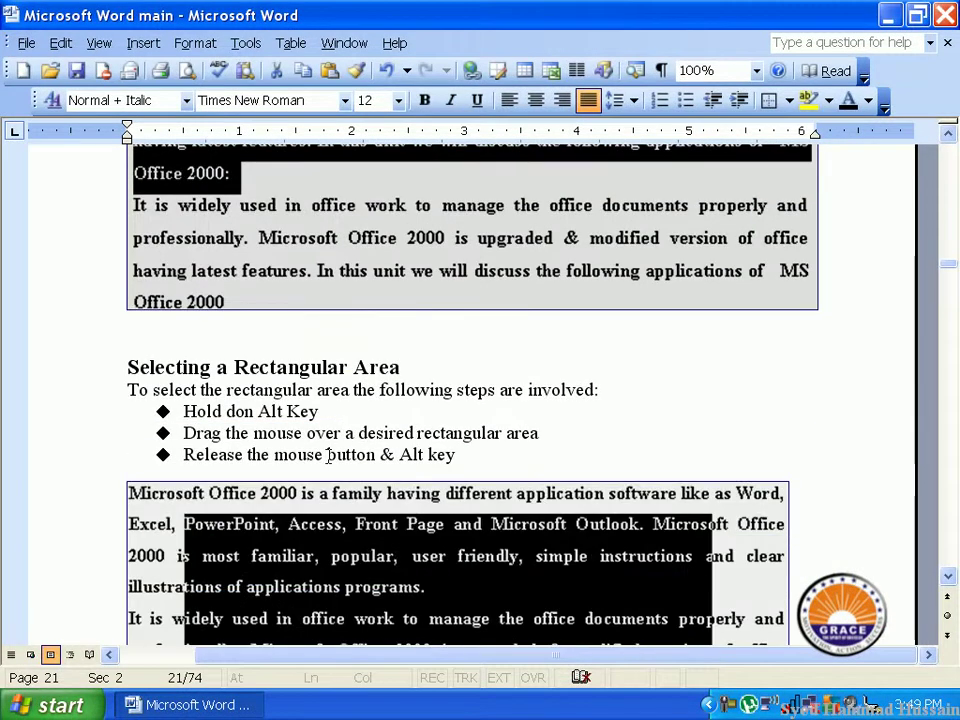
pyautogui.scroll(6, 327, 455)
pyautogui.scroll(1, 311, 364)
pyautogui.scroll(3, 250, 340)
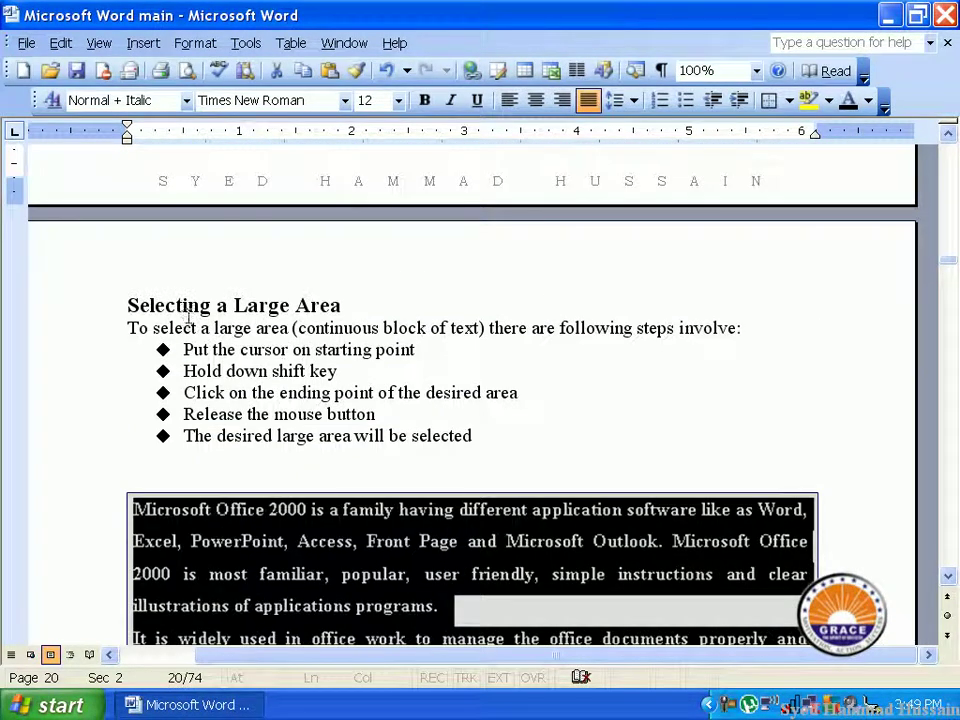
pyautogui.click(192, 327)
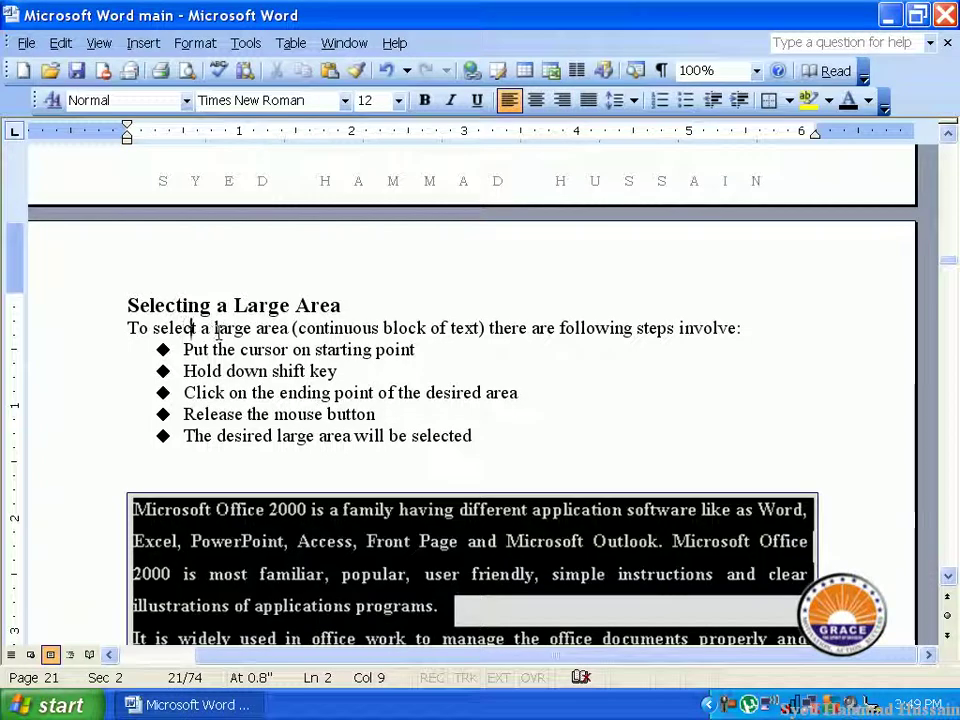
pyautogui.click(152, 328)
pyautogui.keyDown('shift'); pyautogui.click(480, 436); pyautogui.keyUp('shift')
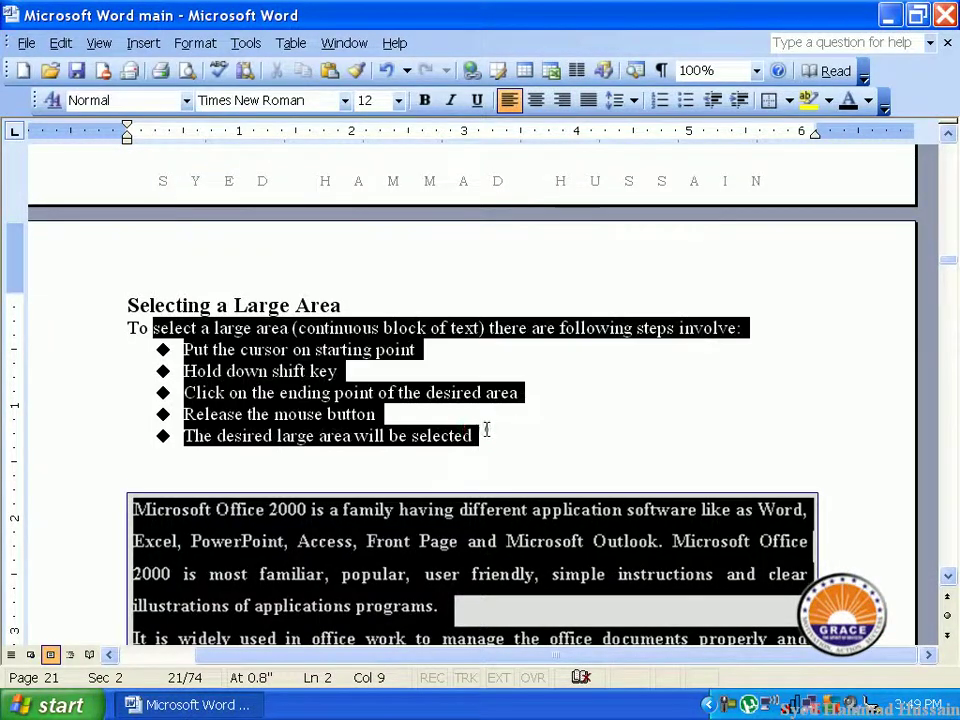
pyautogui.click(441, 392)
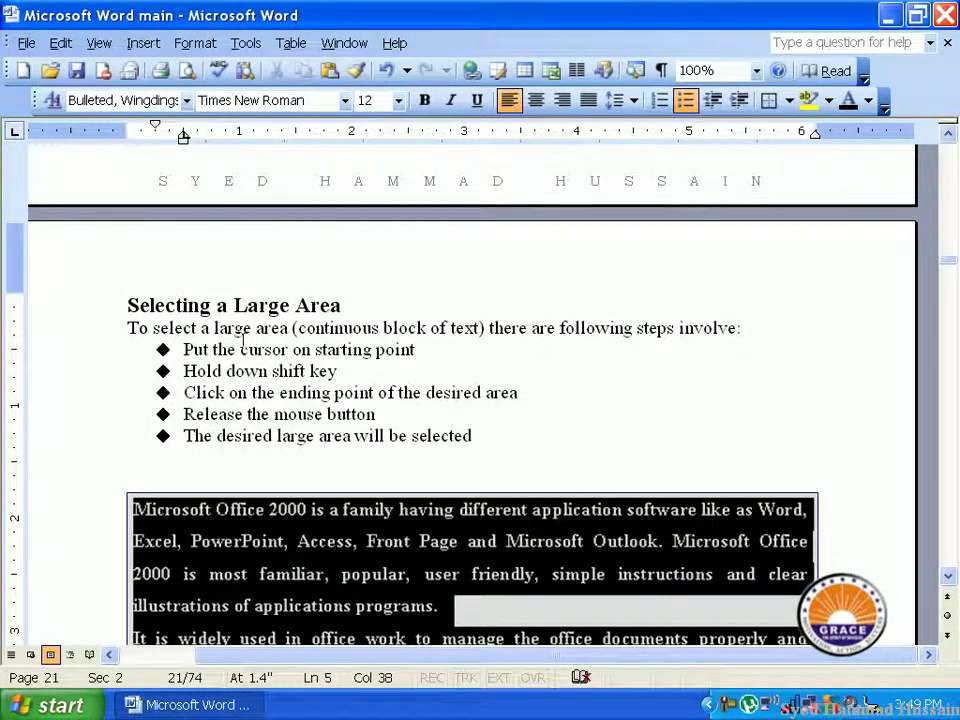
# - Select from after 'large' to the ending-point line, then from 'Put the' through 'Hold down shift key'
pyautogui.click(252, 328)
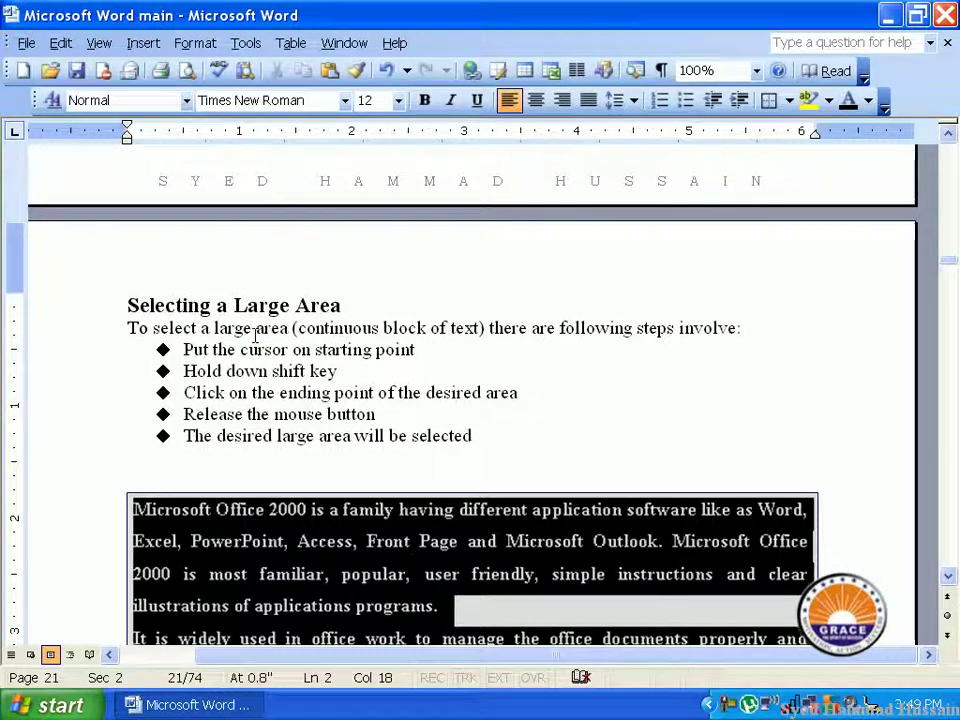
pyautogui.keyDown('shift'); pyautogui.click(375, 392); pyautogui.keyUp('shift')
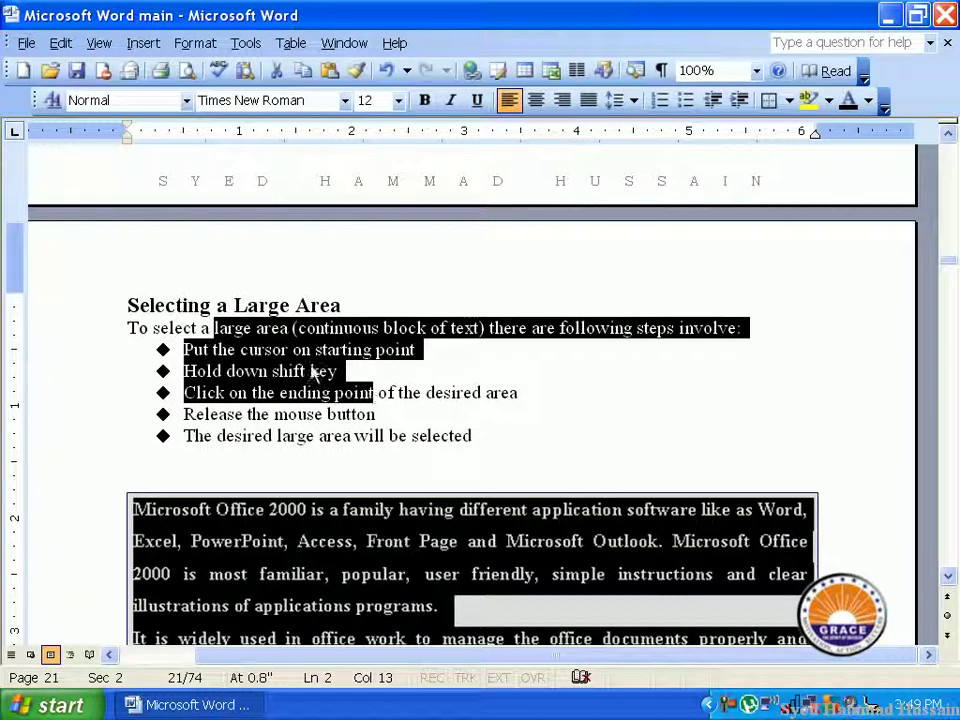
pyautogui.click(250, 350)
pyautogui.click(237, 350)
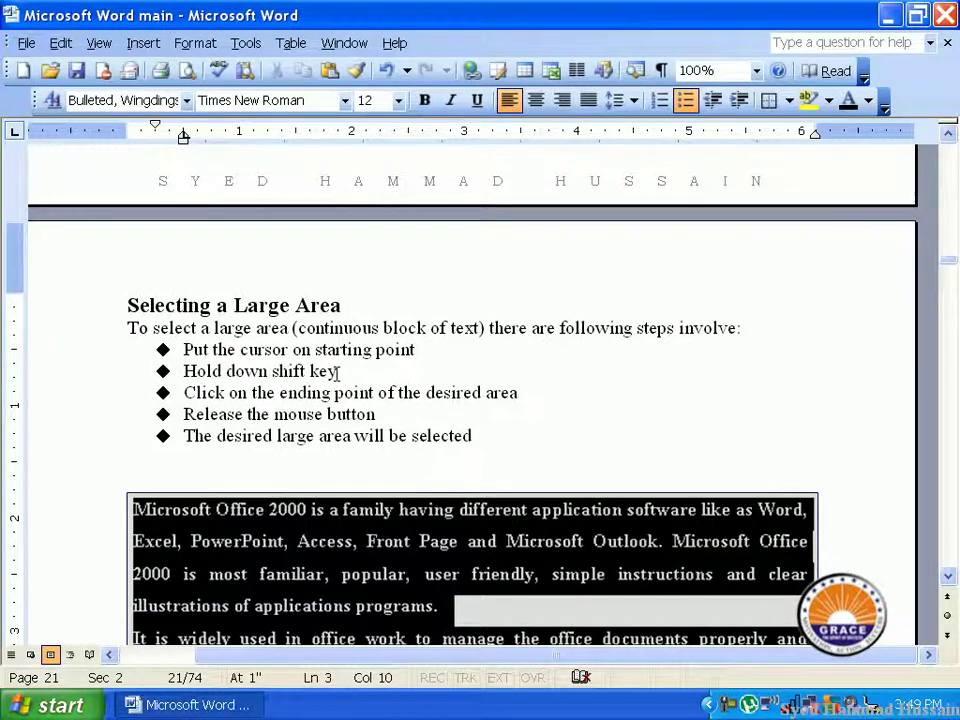
pyautogui.keyDown('shift'); pyautogui.click(338, 372); pyautogui.keyUp('shift')
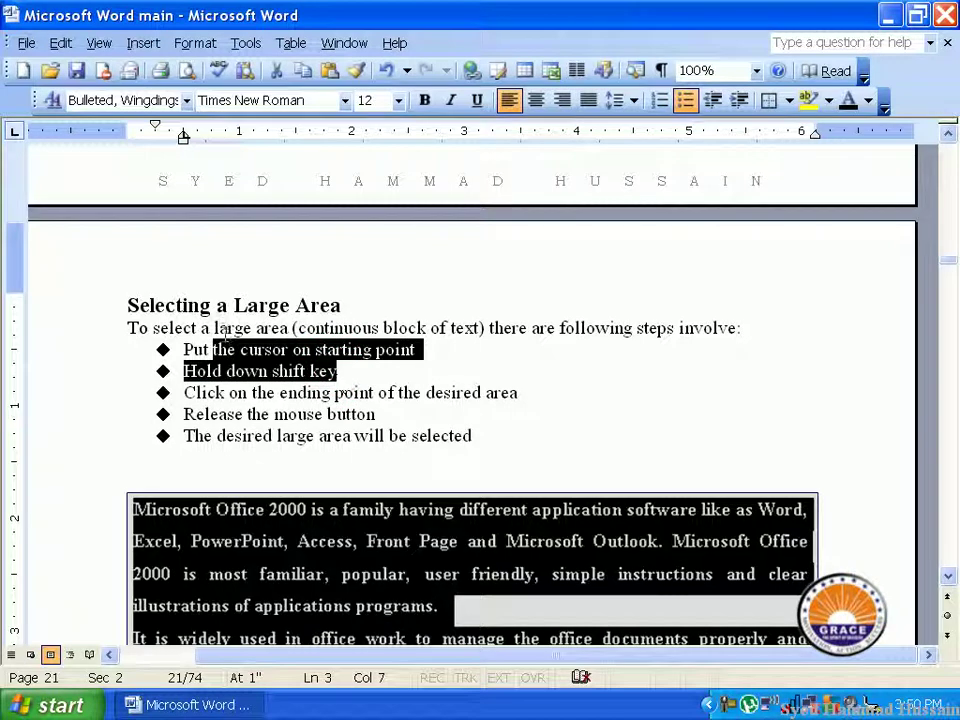
# - Select from 'To select' through the starting-point line, deselect, and scroll to Selecting a Rectangular Area
pyautogui.click(127, 325)
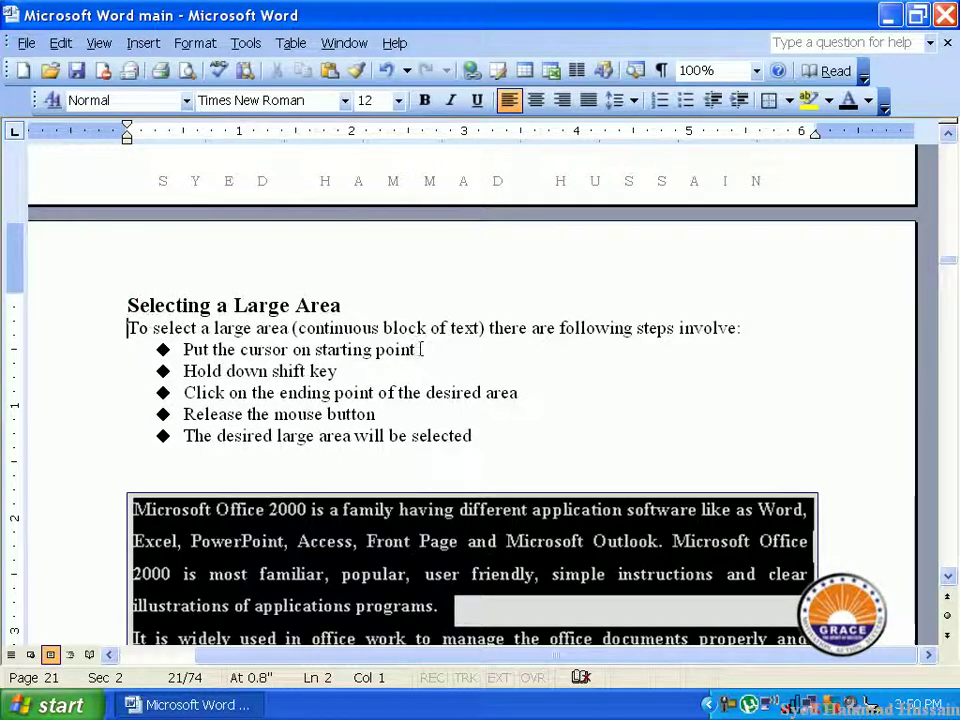
pyautogui.keyDown('shift'); pyautogui.click(418, 350); pyautogui.keyUp('shift')
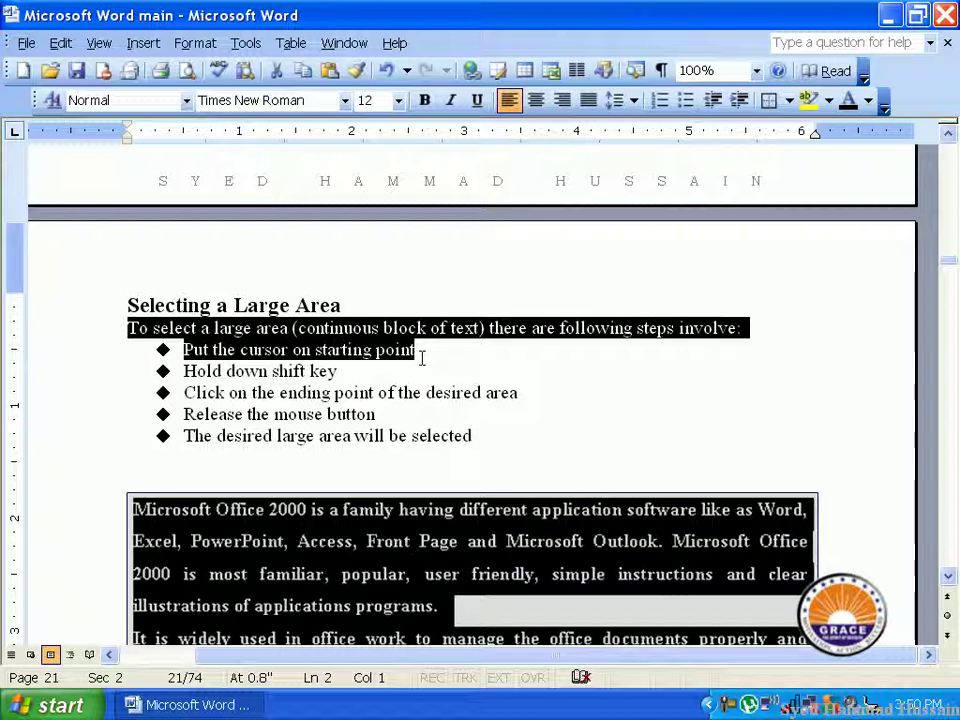
pyautogui.click(422, 357)
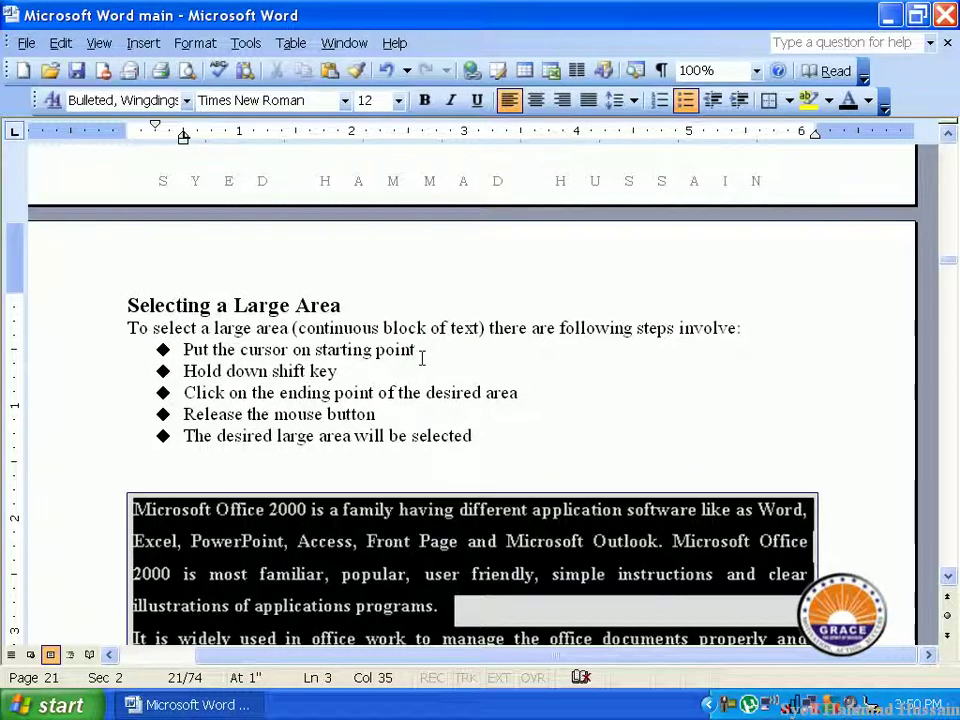
pyautogui.scroll(-2, 422, 358)
pyautogui.scroll(-3, 422, 360)
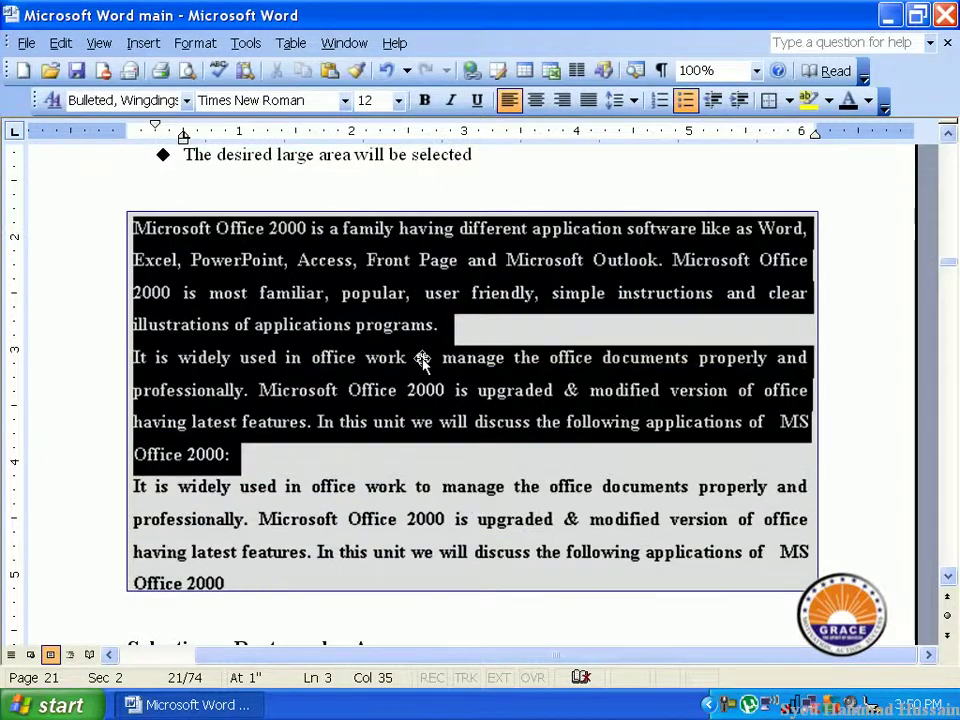
pyautogui.scroll(-4, 422, 362)
pyautogui.scroll(-1, 422, 360)
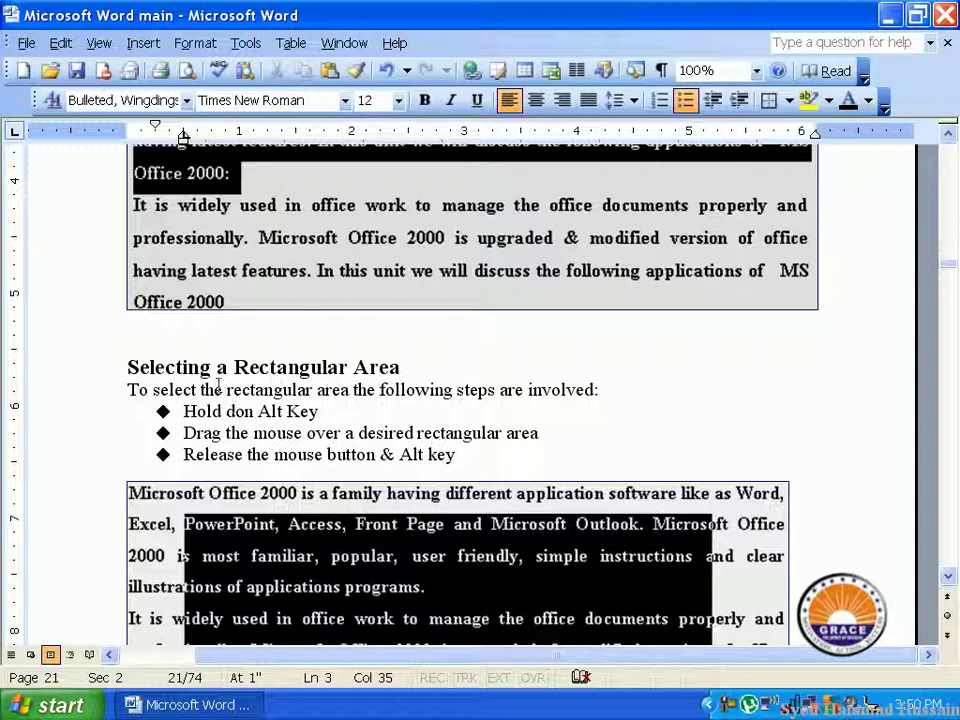
# - Alt+drag a rectangular block across the three steps, resize it, then clear it
pyautogui.moveTo(215, 390); pyautogui.dragTo(432, 455)
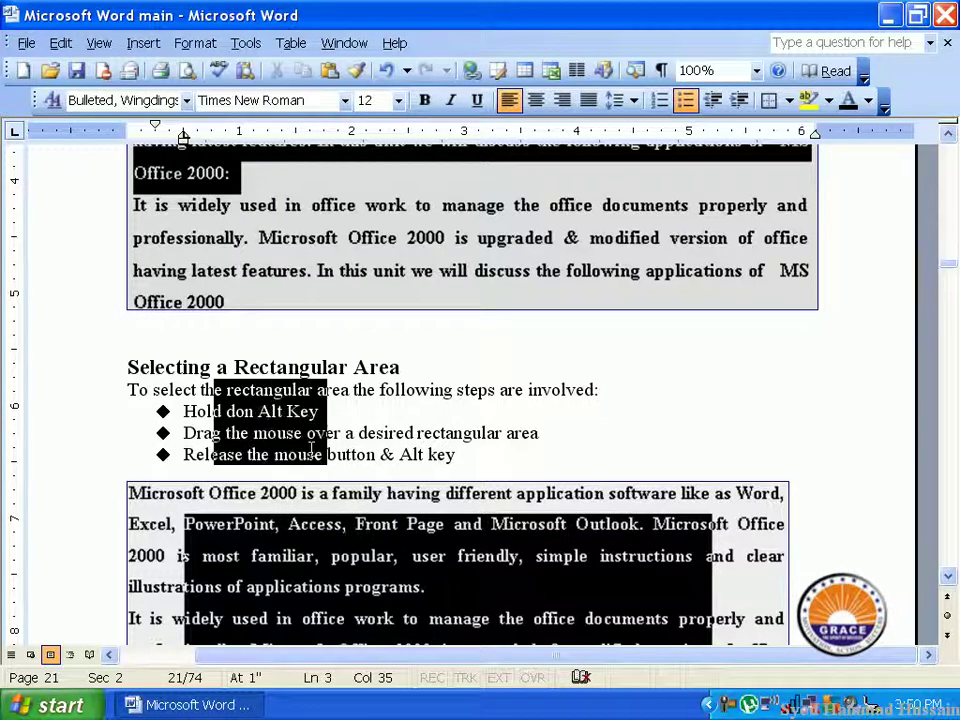
pyautogui.moveTo(437, 454)
pyautogui.mouseDown()
pyautogui.moveTo(472, 455)
pyautogui.moveTo(324, 454)
pyautogui.mouseUp()
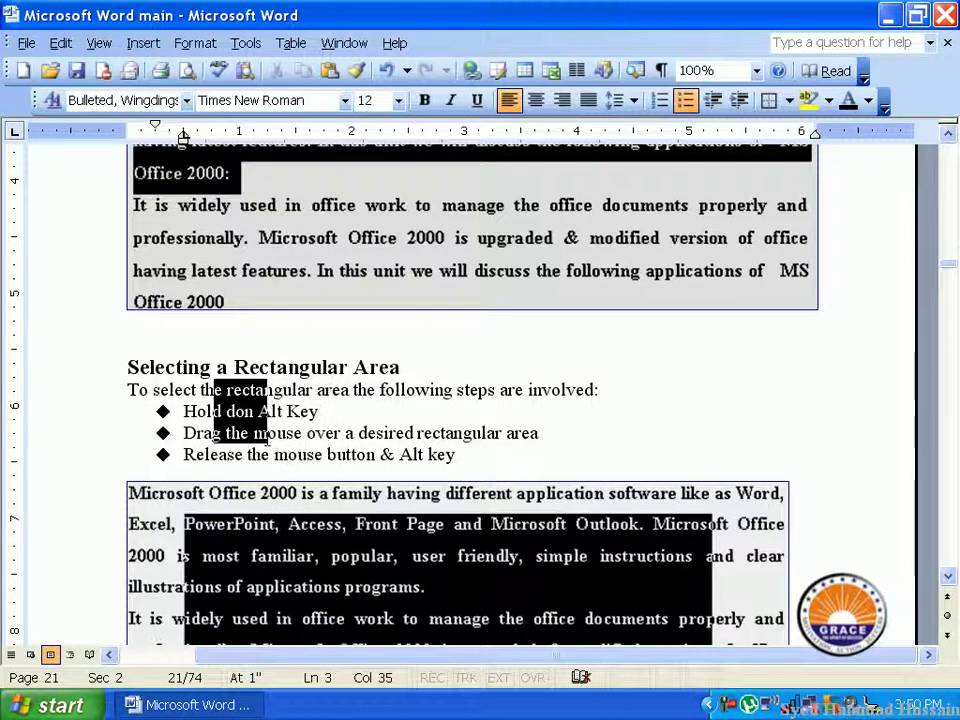
pyautogui.moveTo(324, 445); pyautogui.dragTo(392, 458)
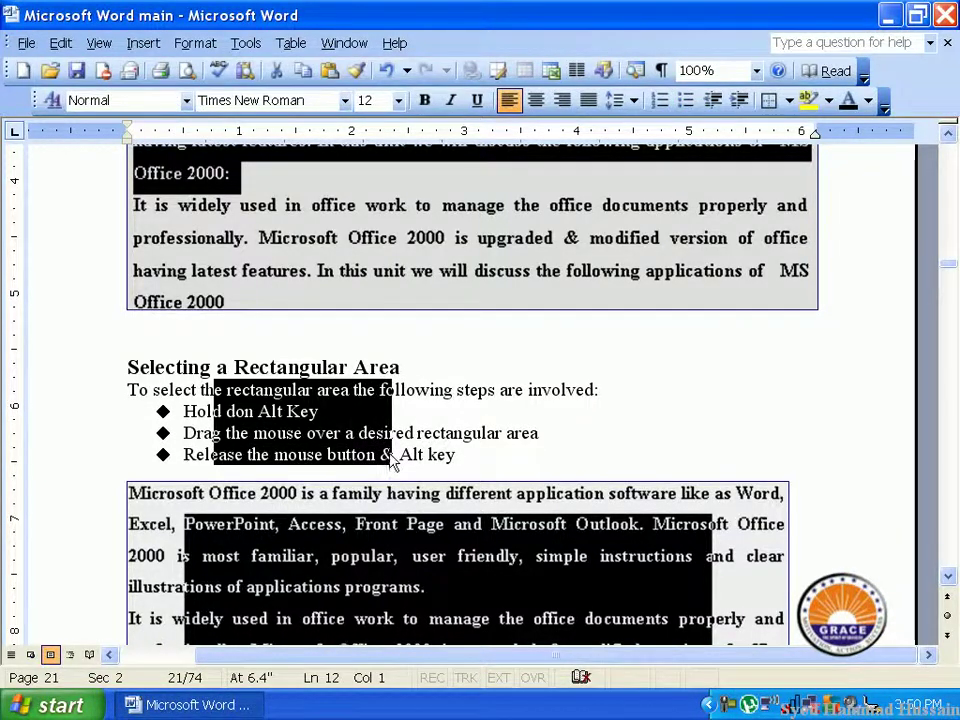
pyautogui.scroll(-2, 390, 455)
pyautogui.scroll(-2, 388, 455)
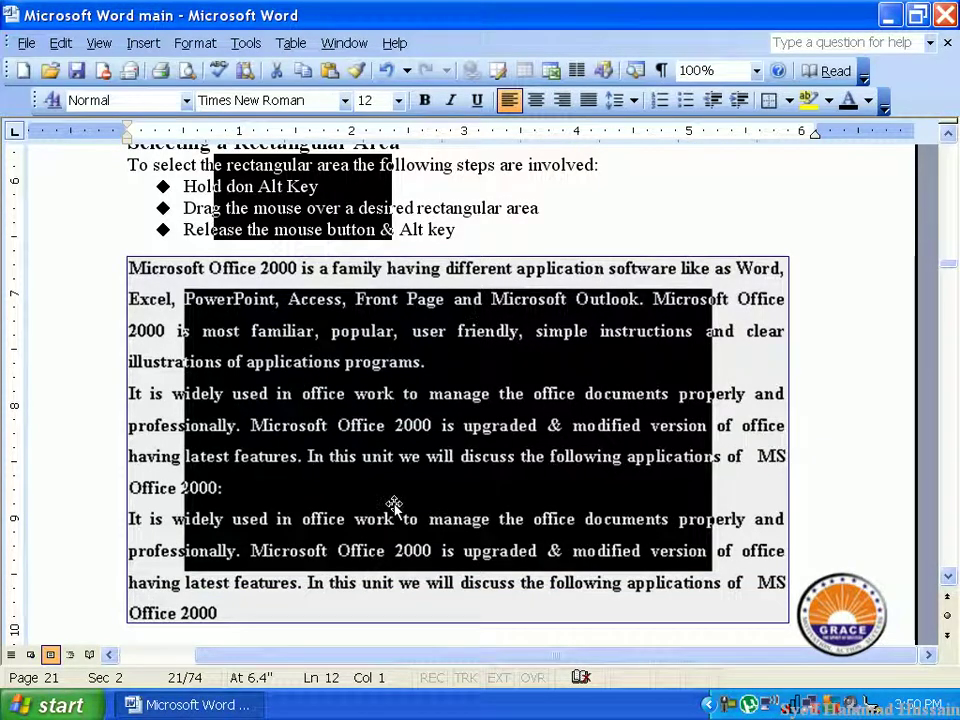
pyautogui.click(424, 206)
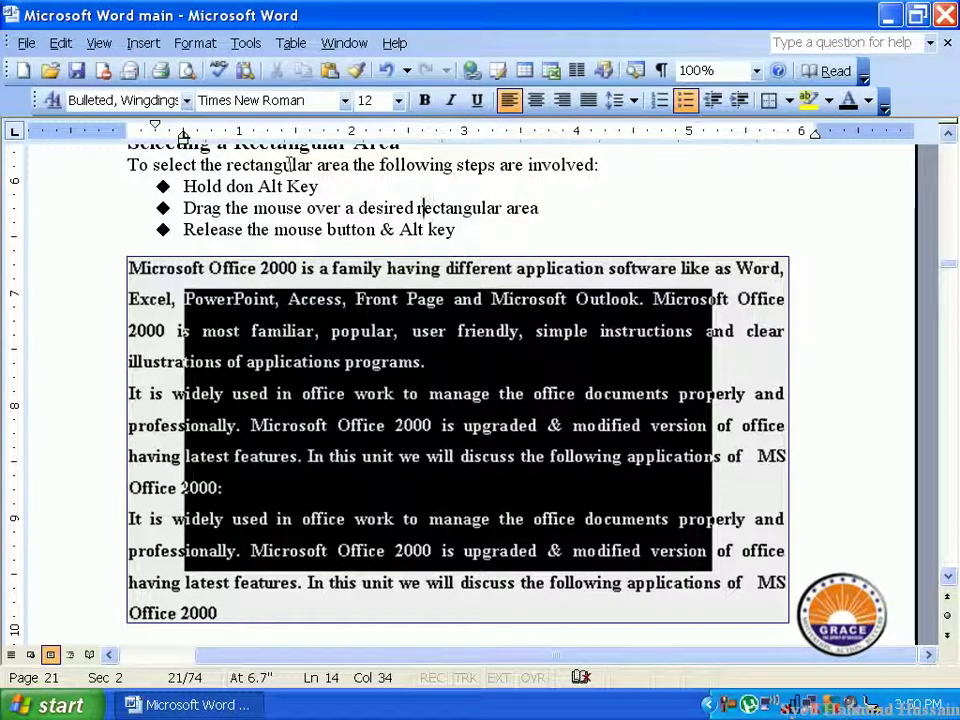
# - Alt+drag another rectangular block over the steps and clear it
pyautogui.moveTo(284, 158)
pyautogui.mouseDown()
pyautogui.moveTo(352, 210)
pyautogui.moveTo(440, 230)
pyautogui.moveTo(432, 233)
pyautogui.mouseUp()
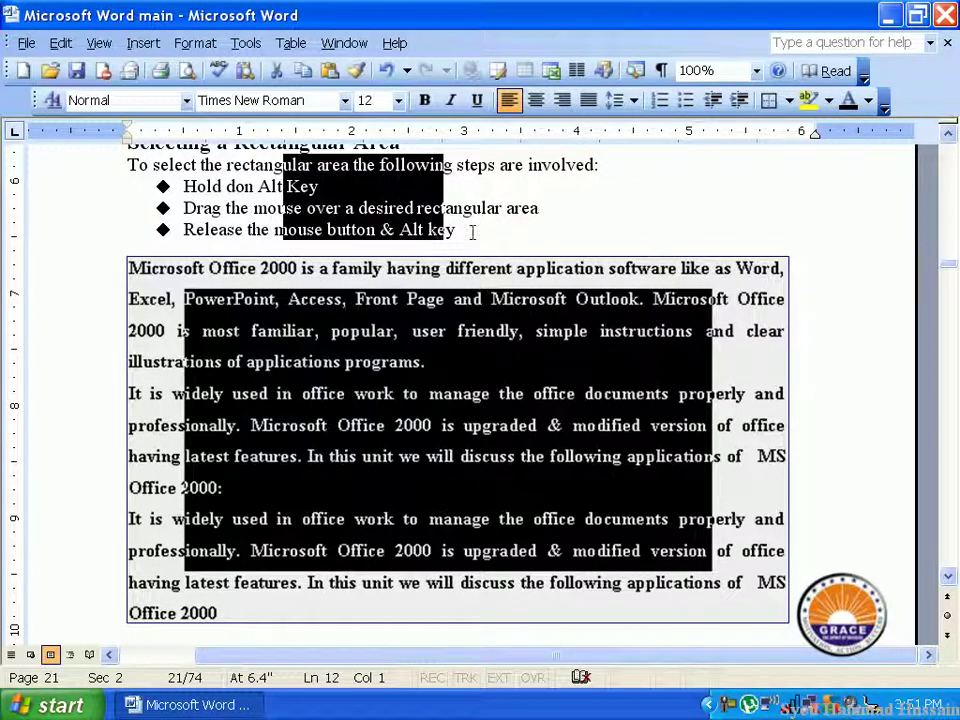
pyautogui.click(474, 230)
pyautogui.scroll(-5, 353, 306)
pyautogui.scroll(-1, 353, 306)
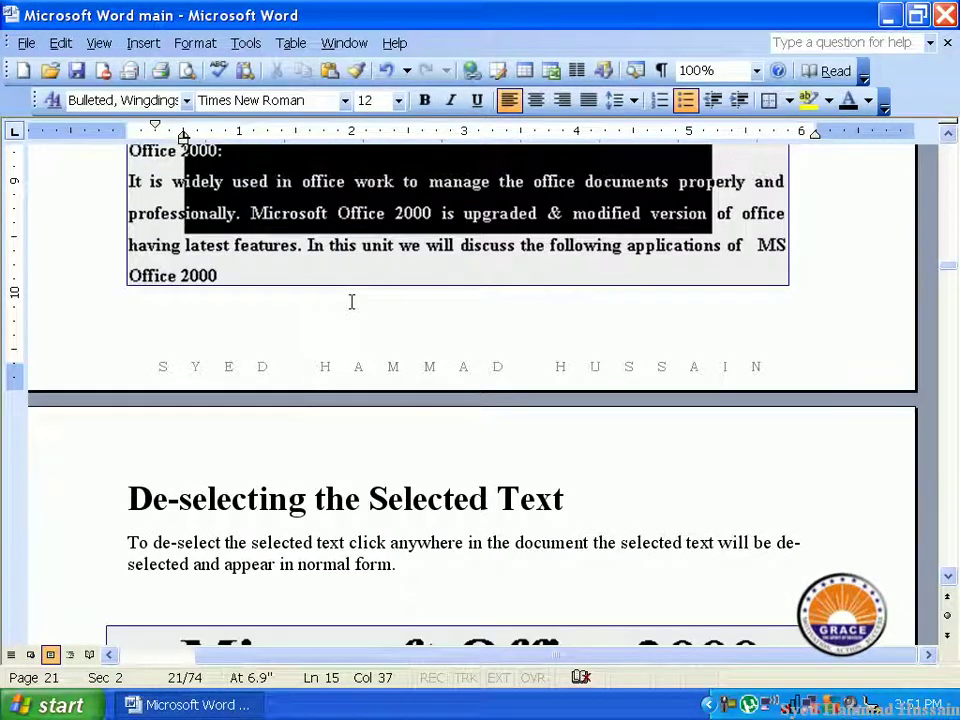
pyautogui.scroll(2, 352, 302)
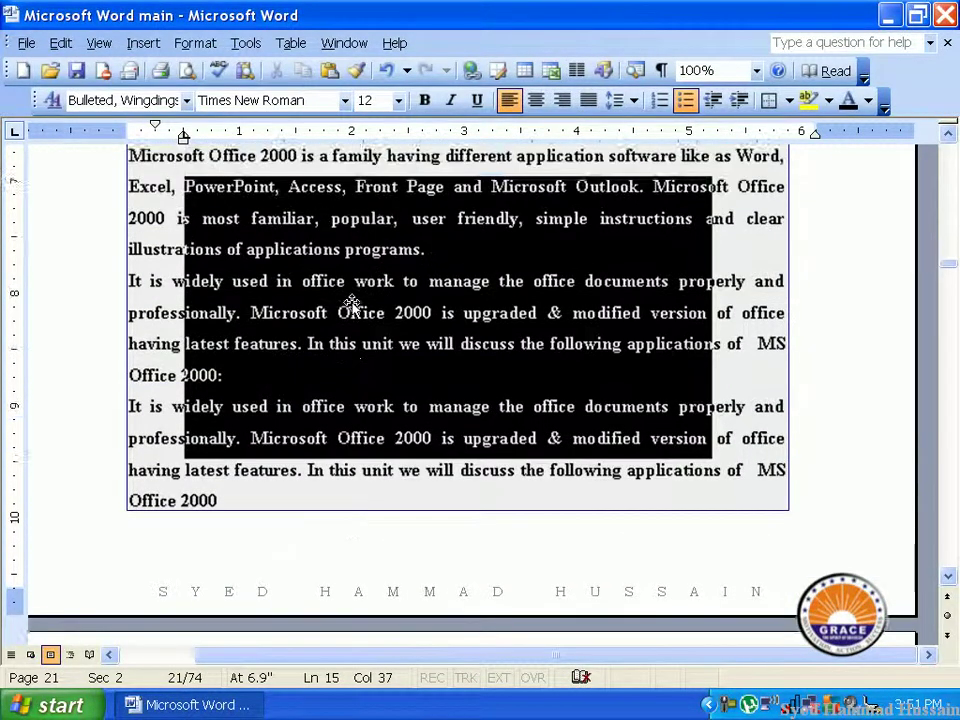
pyautogui.scroll(2, 352, 302)
pyautogui.scroll(3, 352, 302)
# - Block-select from 'rectangular' to 'button &', deselect, and scroll to De-selecting the Selected Text
pyautogui.moveTo(226, 221); pyautogui.dragTo(393, 291)
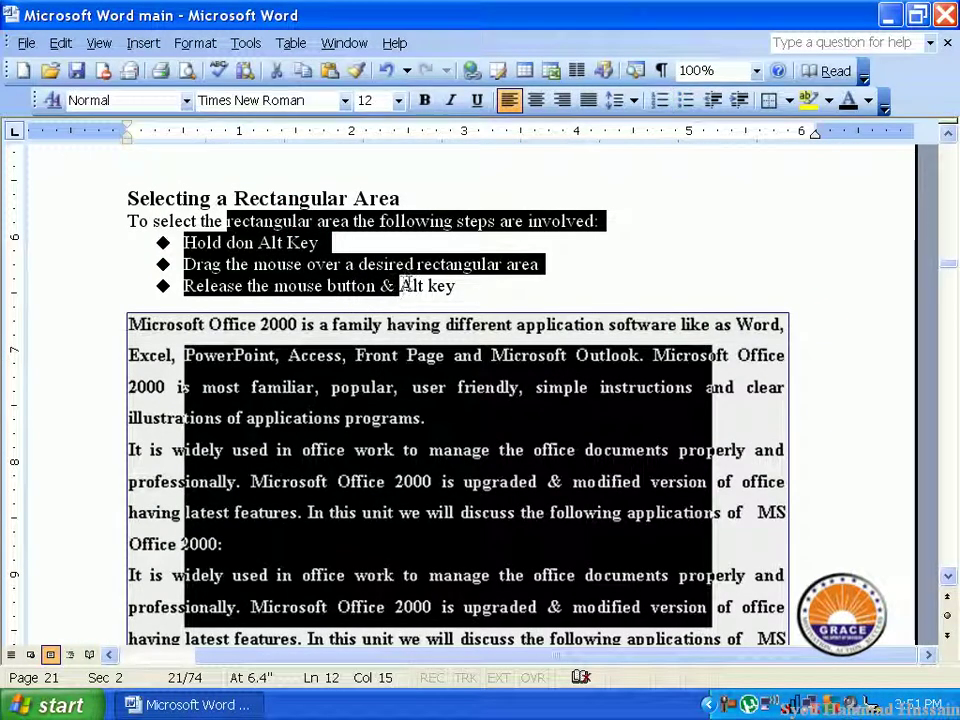
pyautogui.click(597, 268)
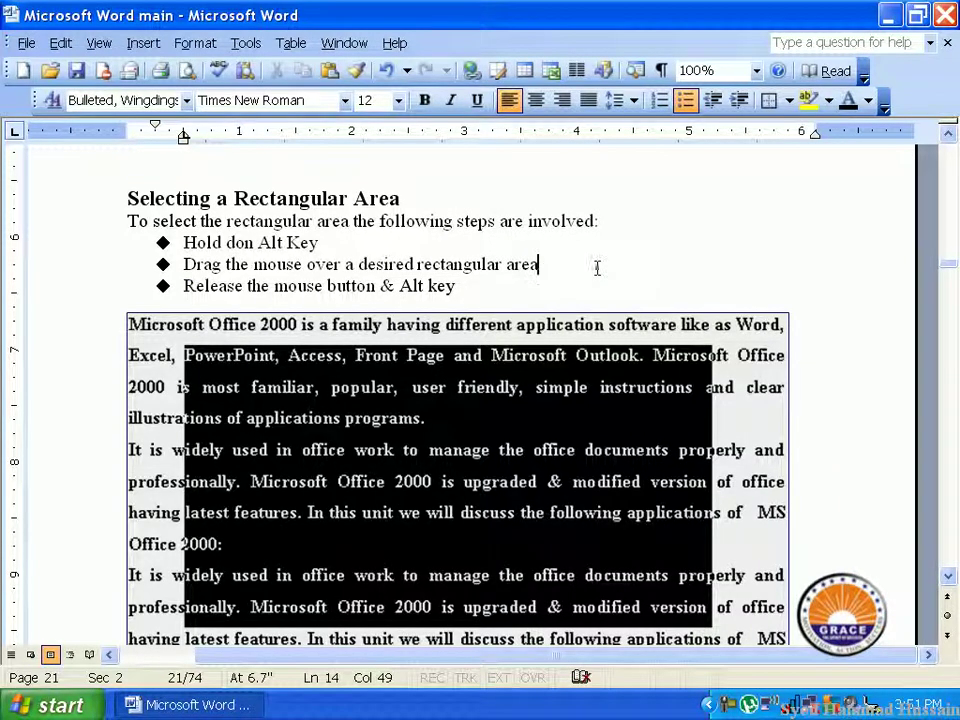
pyautogui.scroll(-4, 461, 267)
pyautogui.scroll(-1, 460, 265)
pyautogui.scroll(-1, 460, 265)
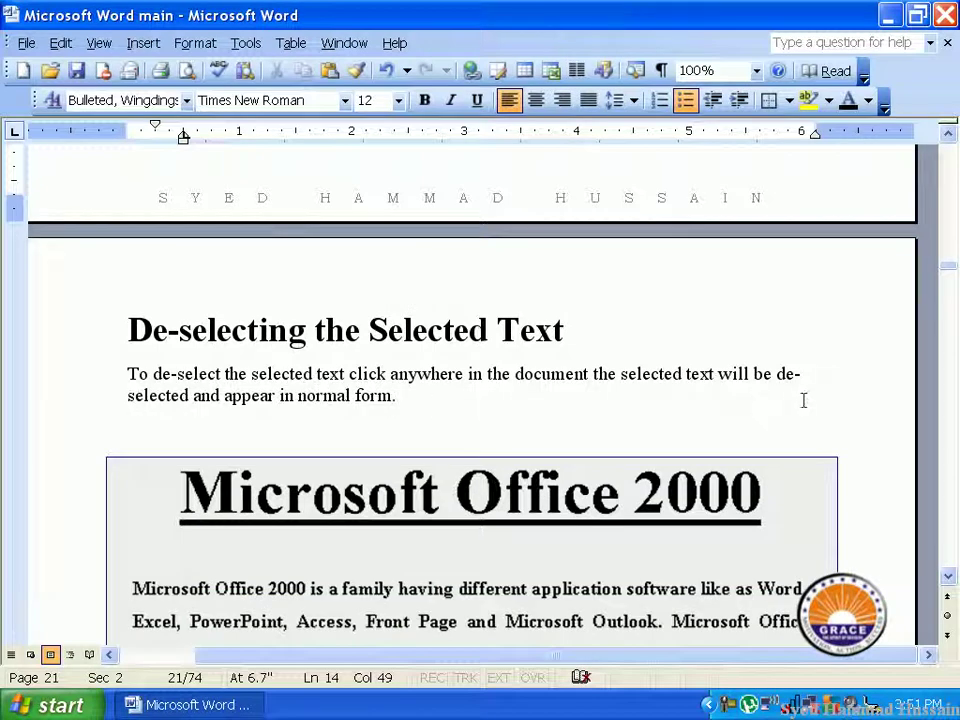
# - Click after 'form.' to deselect, then scroll down to the Selecting Using Keyboard shortcut table
pyautogui.click(674, 403)
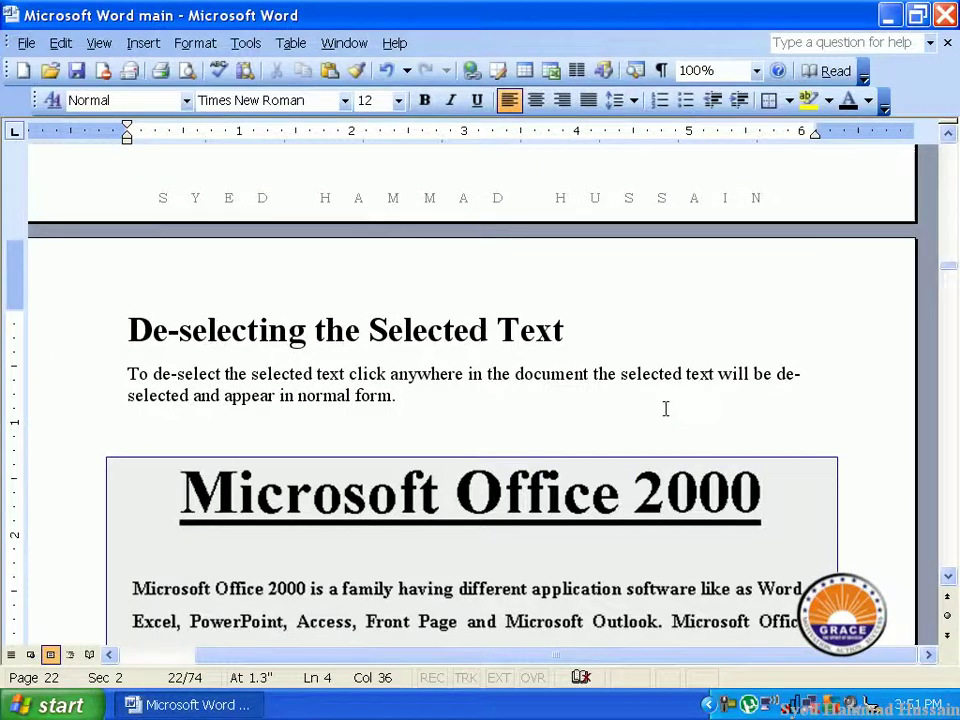
pyautogui.scroll(-2, 666, 407)
pyautogui.scroll(3, 658, 420)
pyautogui.scroll(6, 658, 420)
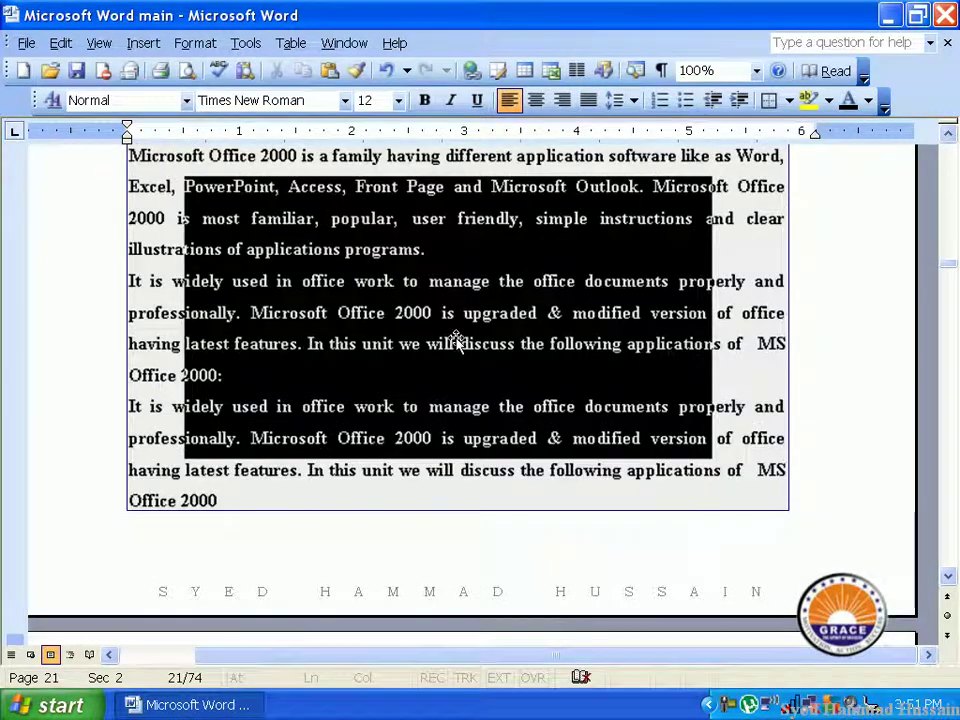
pyautogui.scroll(-5, 546, 318)
pyautogui.scroll(-5, 534, 330)
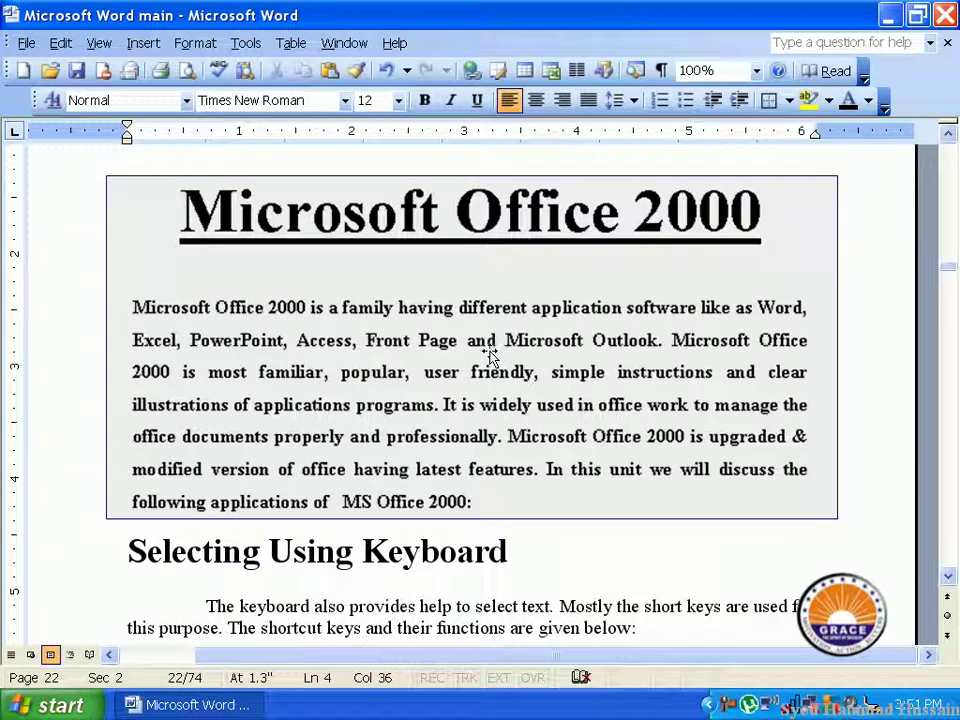
pyautogui.scroll(-2, 490, 355)
pyautogui.scroll(-2, 490, 352)
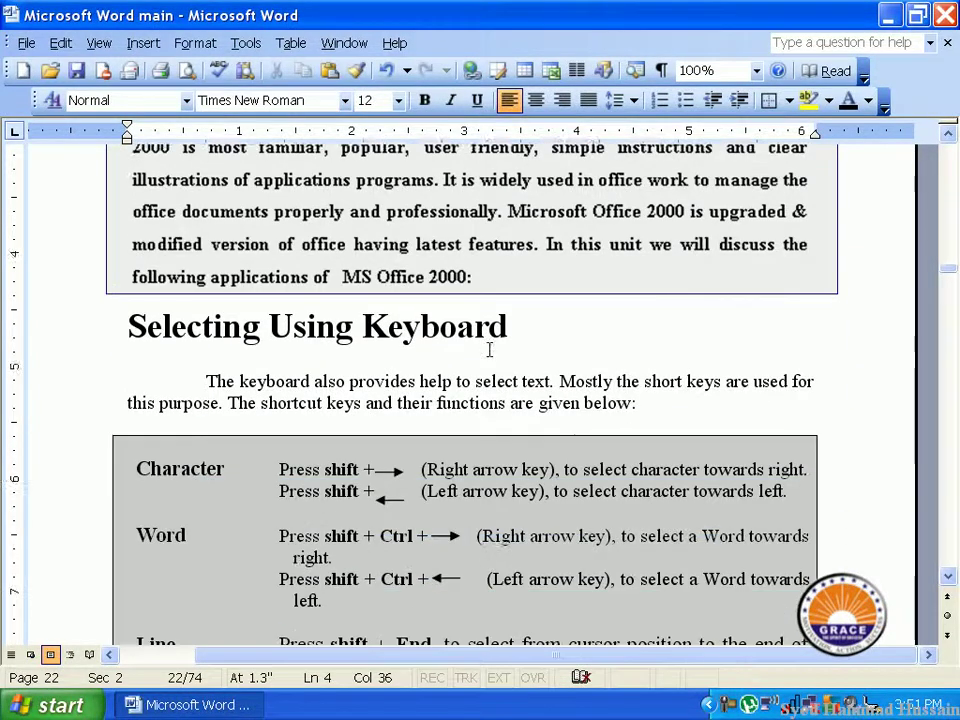
pyautogui.scroll(-2, 490, 350)
pyautogui.scroll(-1, 490, 348)
pyautogui.scroll(-1, 490, 348)
pyautogui.scroll(1, 490, 348)
pyautogui.scroll(-1, 490, 348)
pyautogui.scroll(2, 489, 347)
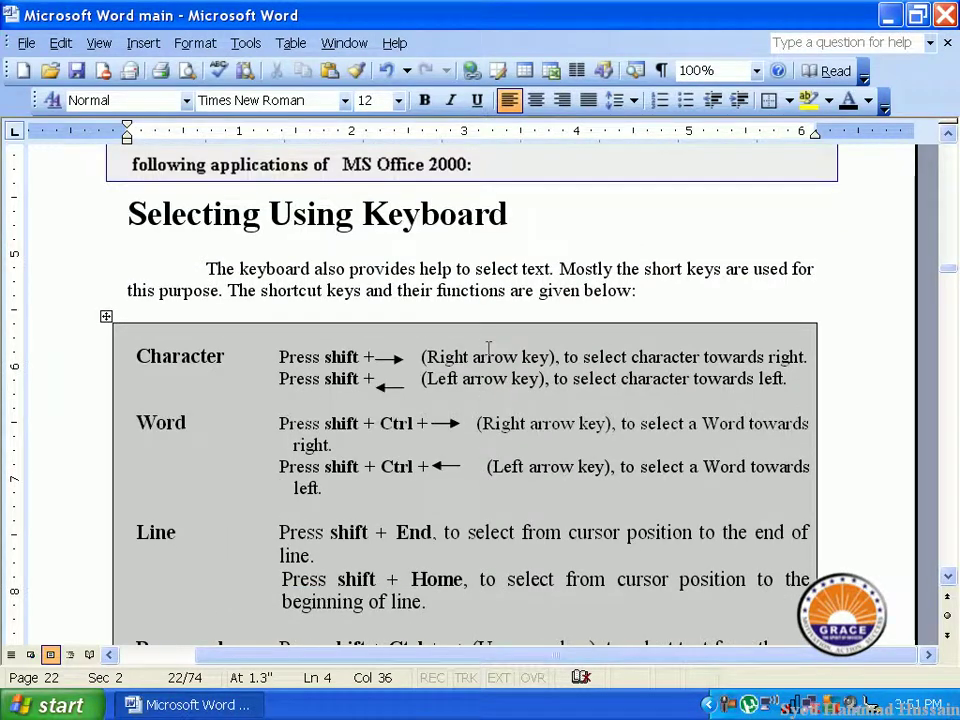
pyautogui.scroll(-1, 488, 348)
pyautogui.scroll(-1, 488, 350)
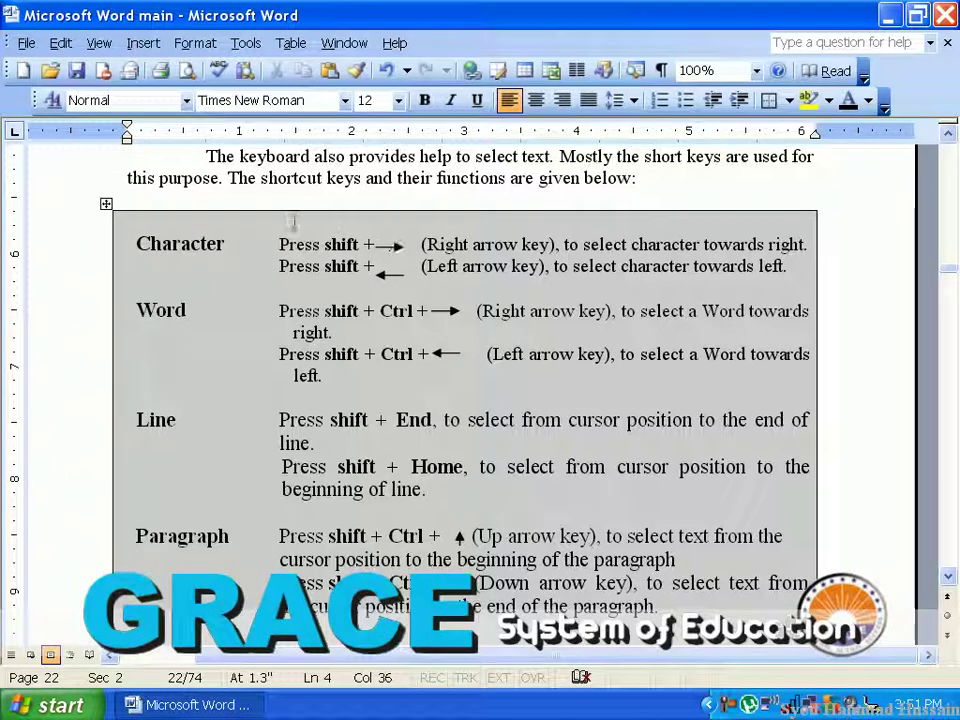
# - Select the opening characters with Shift+Right, select 'provide' with Shift+Left, and try Ctrl+Shift+Right in the Word row
pyautogui.click(205, 156)
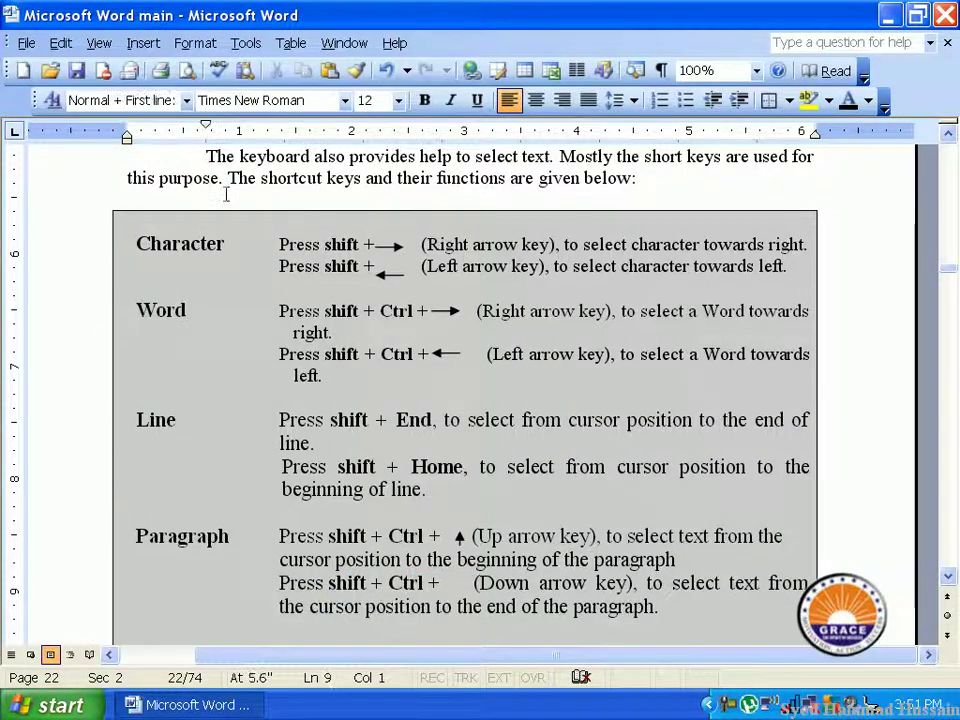
pyautogui.hotkey('shift', 'Right')
pyautogui.hotkey('shift', 'Right')
pyautogui.hotkey('shift', 'Right')
pyautogui.hotkey('shift', 'Right')
pyautogui.hotkey('shift', 'Right')
pyautogui.hotkey('shift', 'Right')
pyautogui.hotkey('shift', 'Right')
pyautogui.hotkey('shift', 'Right')
pyautogui.hotkey('shift', 'Right')
pyautogui.hotkey('shift', 'Right')
pyautogui.hotkey('shift', 'Right')
pyautogui.hotkey('shift', 'Right')
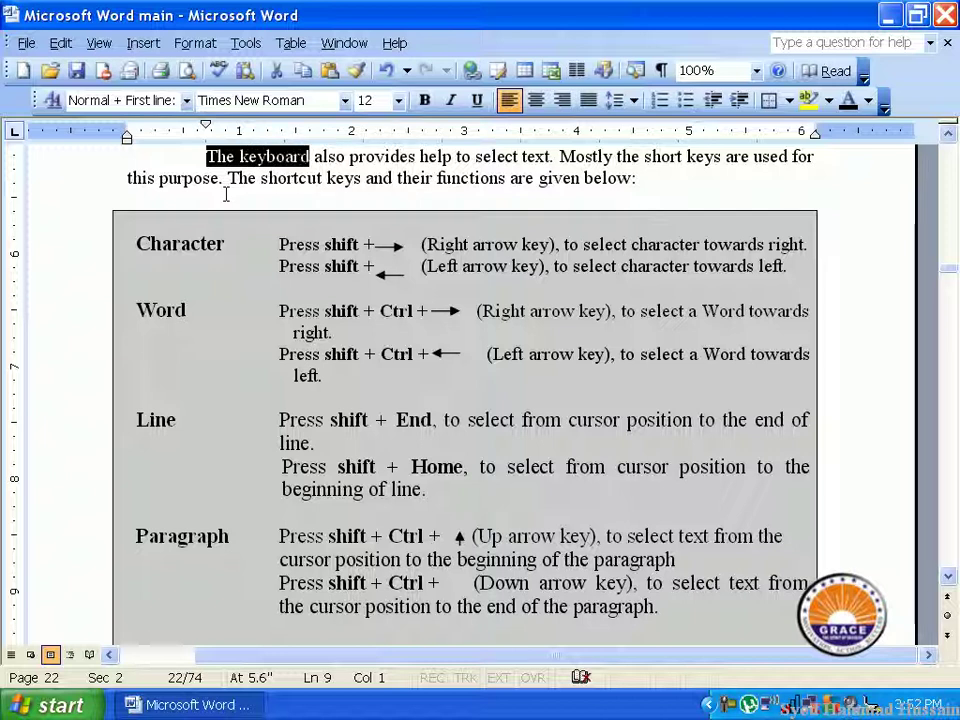
pyautogui.hotkey('shift', 'Right')
pyautogui.hotkey('shift', 'Right')
pyautogui.hotkey('shift', 'Right')
pyautogui.hotkey('shift', 'Right')
pyautogui.hotkey('shift', 'Right')
pyautogui.hotkey('shift', 'Right')
pyautogui.hotkey('shift', 'Right')
pyautogui.hotkey('shift', 'Right')
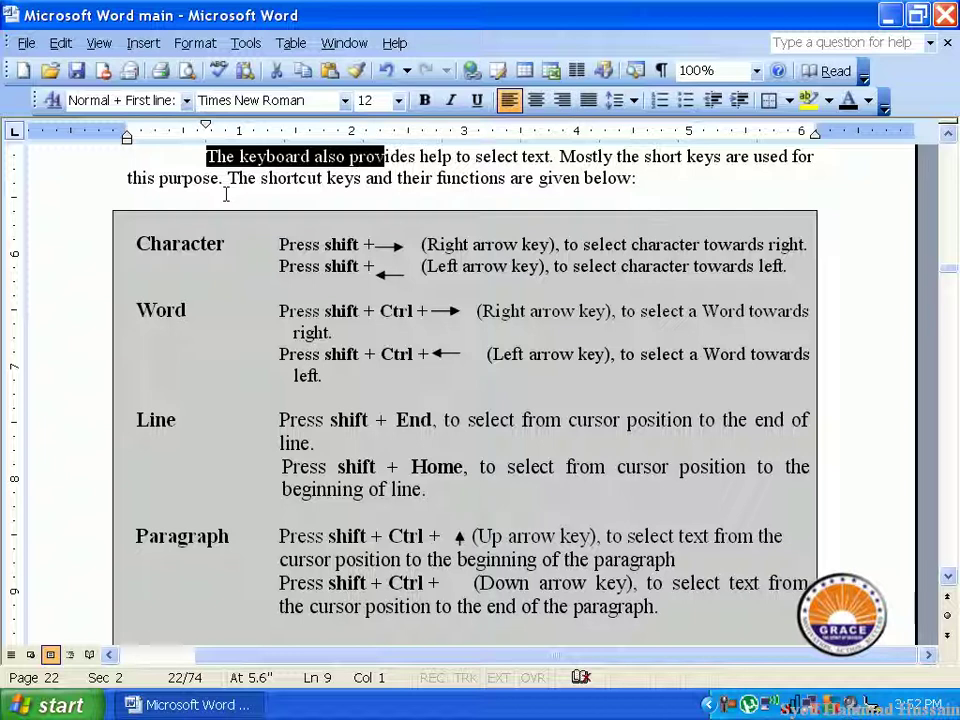
pyautogui.hotkey('shift', 'Right')
pyautogui.hotkey('shift', 'Right')
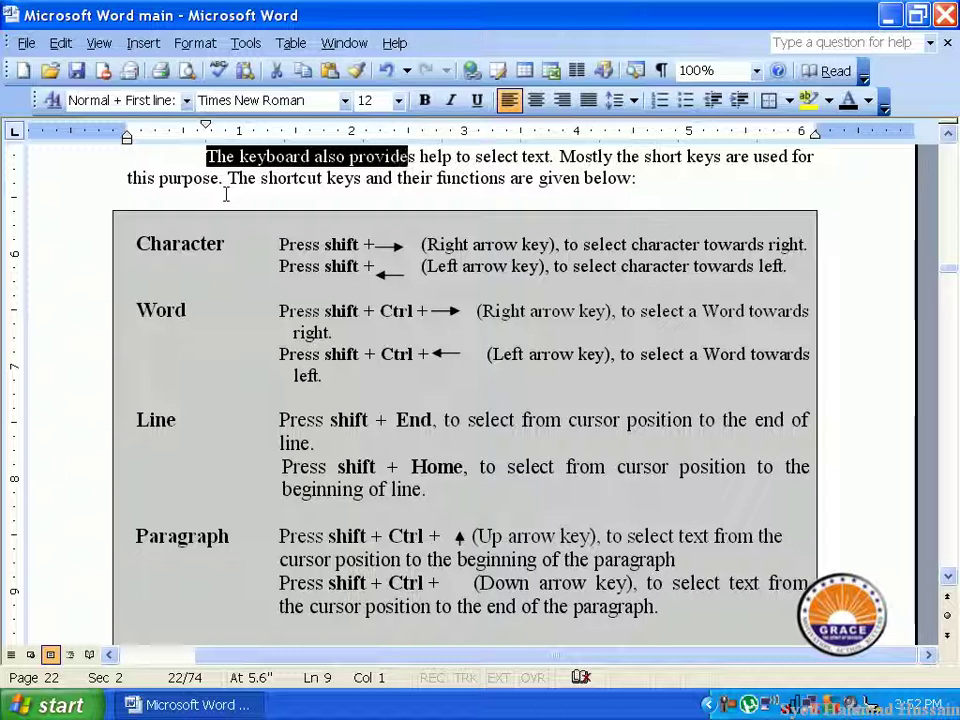
pyautogui.press('Right')
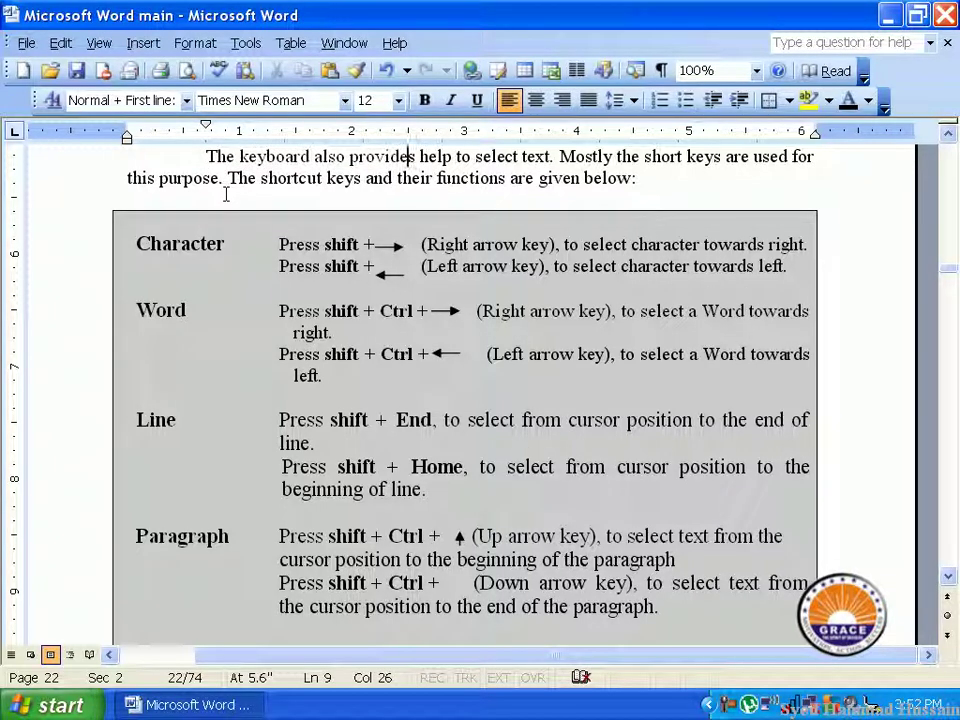
pyautogui.hotkey('shift', 'Left')
pyautogui.hotkey('shift', 'Left')
pyautogui.hotkey('shift', 'Left')
pyautogui.hotkey('shift', 'Left')
pyautogui.hotkey('shift', 'Left')
pyautogui.hotkey('shift', 'Left')
pyautogui.hotkey('shift', 'Left')
pyautogui.hotkey('shift', 'Left')
pyautogui.hotkey('shift', 'Left')
pyautogui.hotkey('shift', 'Left')
pyautogui.hotkey('shift', 'Left')
pyautogui.hotkey('shift', 'Left')
pyautogui.hotkey('shift', 'Left')
pyautogui.hotkey('shift', 'Left')
pyautogui.hotkey('shift', 'Left')
pyautogui.hotkey('shift', 'Left')
pyautogui.hotkey('shift', 'Left')
pyautogui.hotkey('shift', 'Left')
pyautogui.hotkey('shift', 'Left')
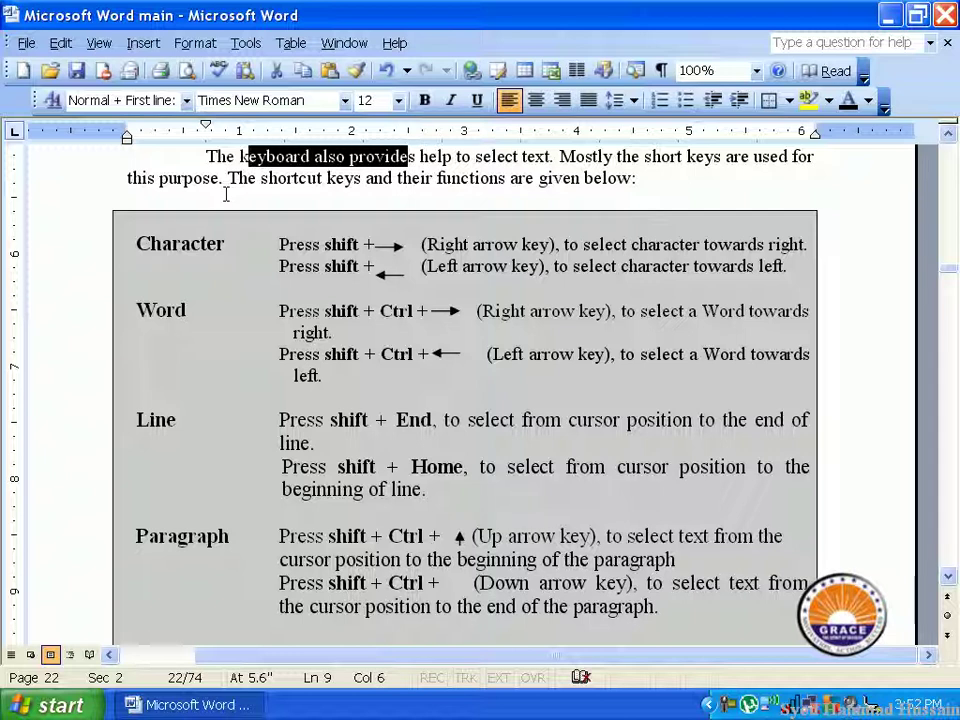
pyautogui.click(281, 312)
pyautogui.hotkey('ctrl', 'shift', 'Right')
pyautogui.hotkey('ctrl', 'shift', 'Right')
pyautogui.click(368, 334)
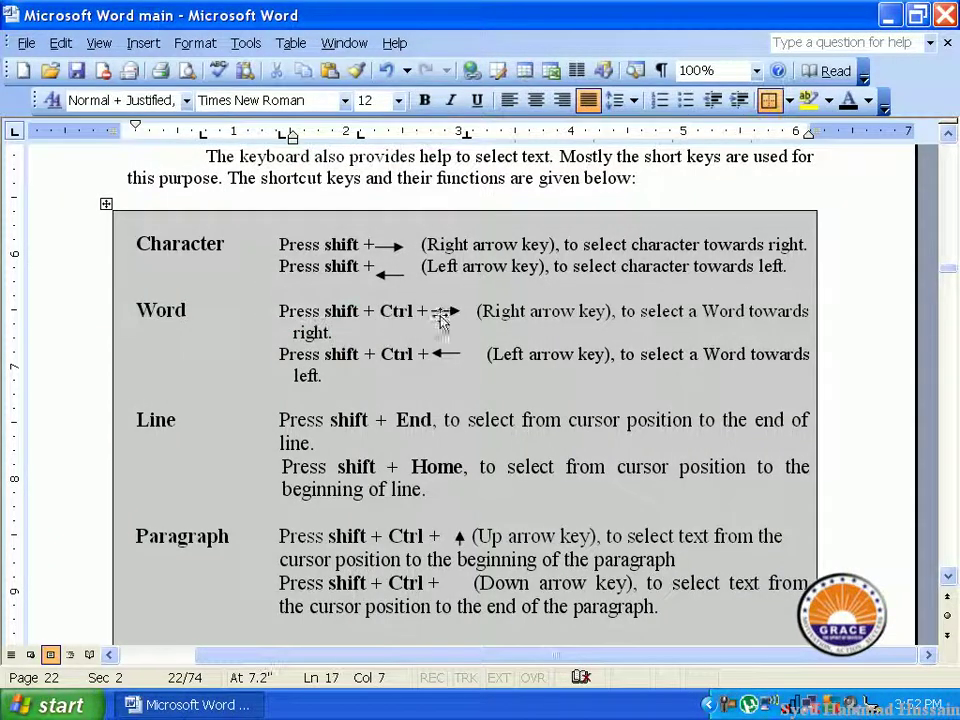
# - Select 'provides' with Ctrl+Shift+Right and Ctrl+Shift+Left, then deselect in the Line row
pyautogui.click(344, 156)
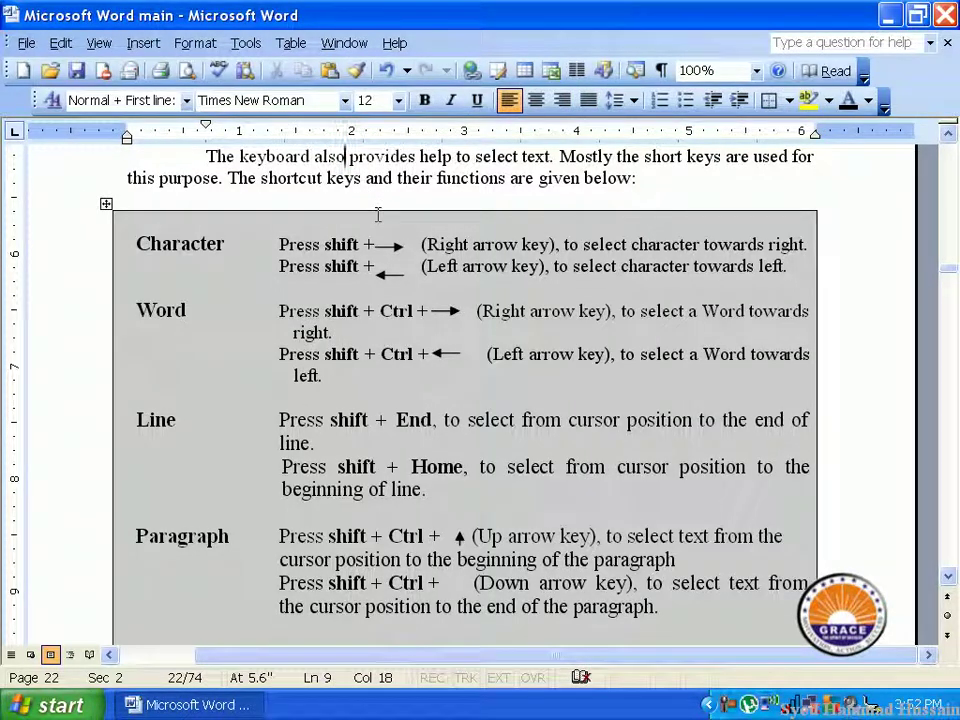
pyautogui.hotkey('shift', 'ctrl', 'Right')
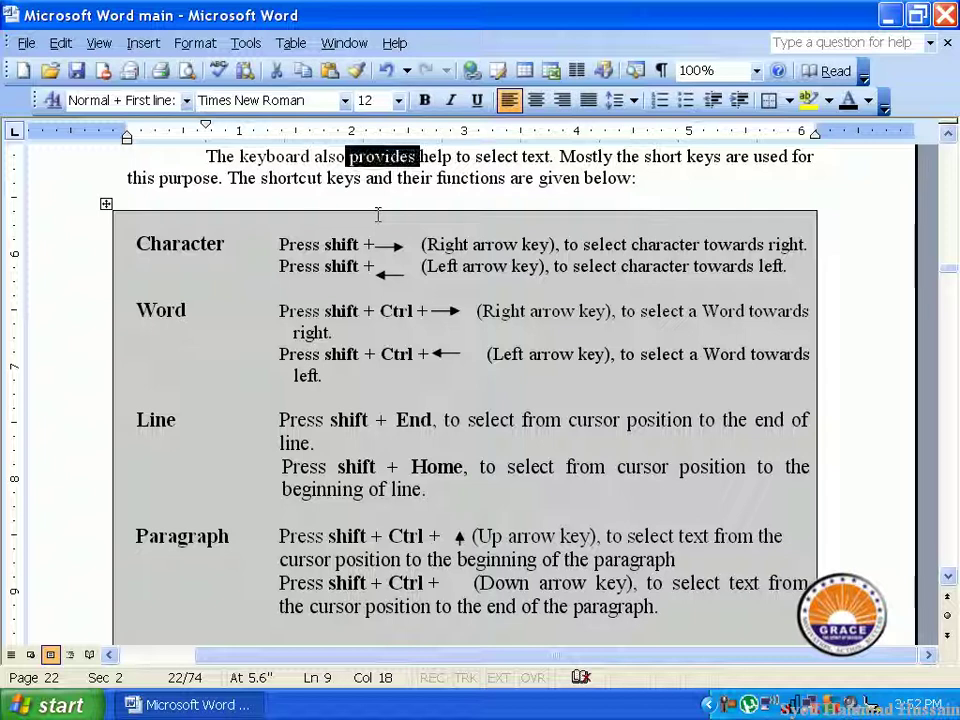
pyautogui.press('Right')
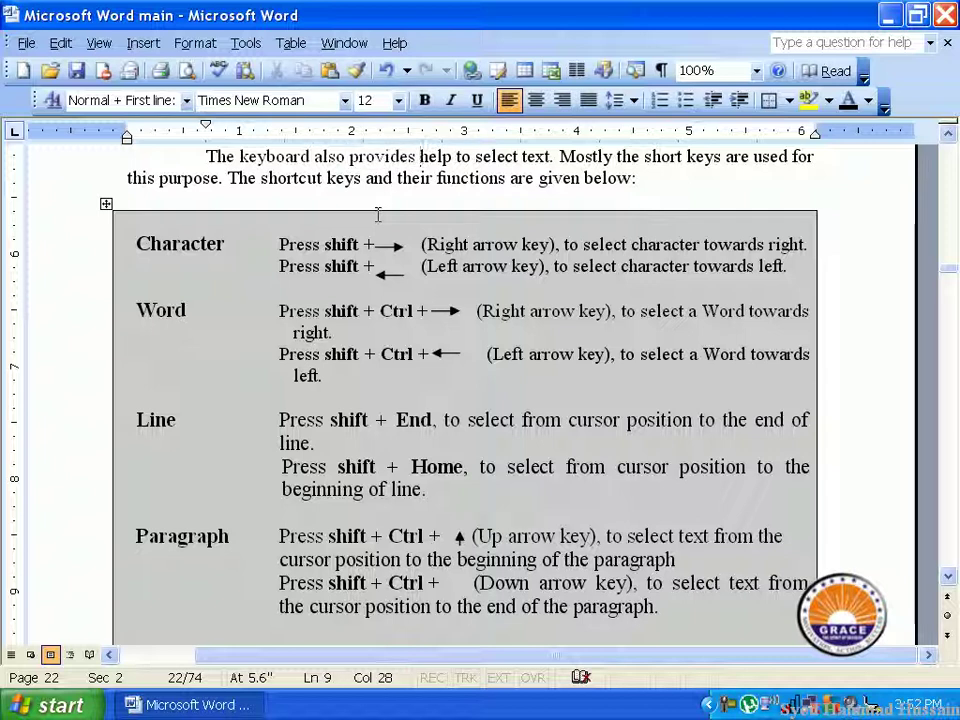
pyautogui.press('Left')
pyautogui.hotkey('shift', 'ctrl', 'Left')
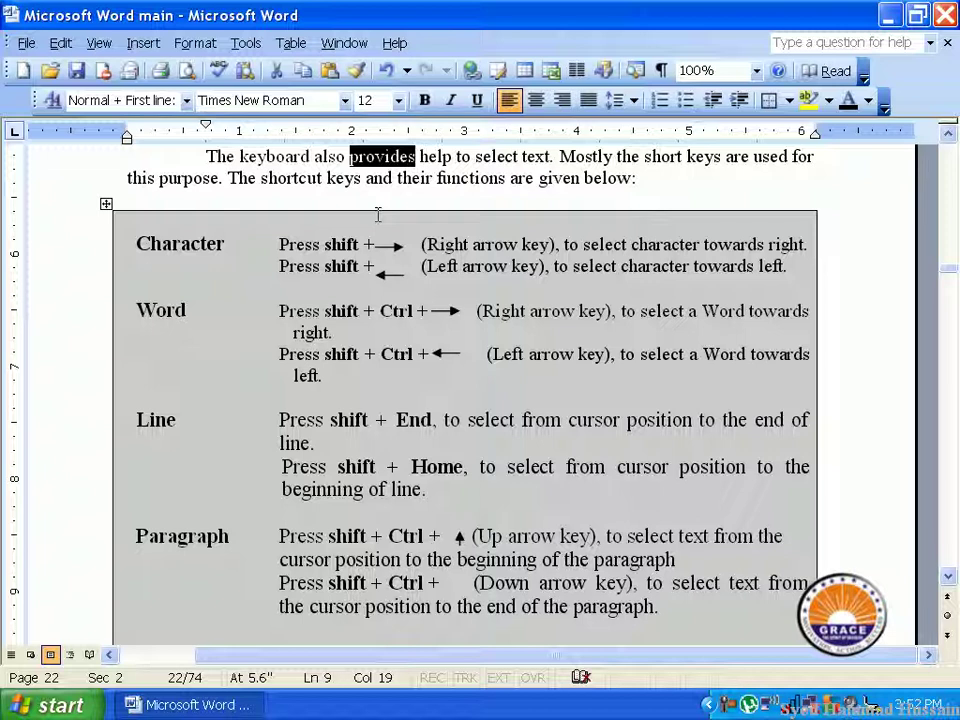
pyautogui.click(279, 420)
pyautogui.click(349, 421)
pyautogui.click(444, 420)
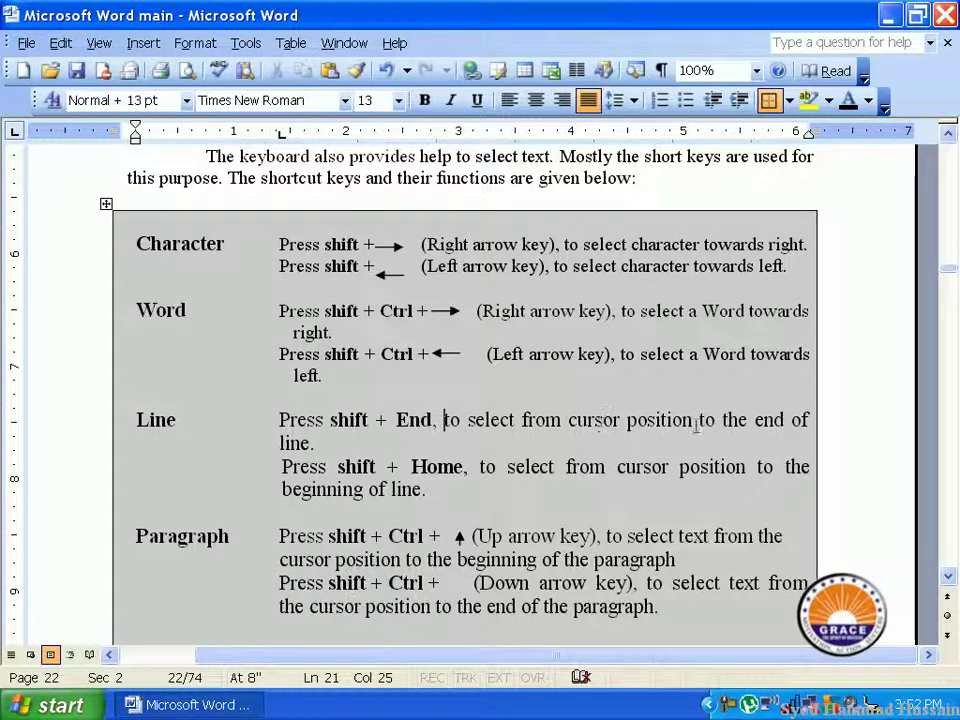
# - Select the paragraph's first line with Shift+End, then deselect with the cursor before the colon of 'given below:'
pyautogui.scroll(2, 585, 393)
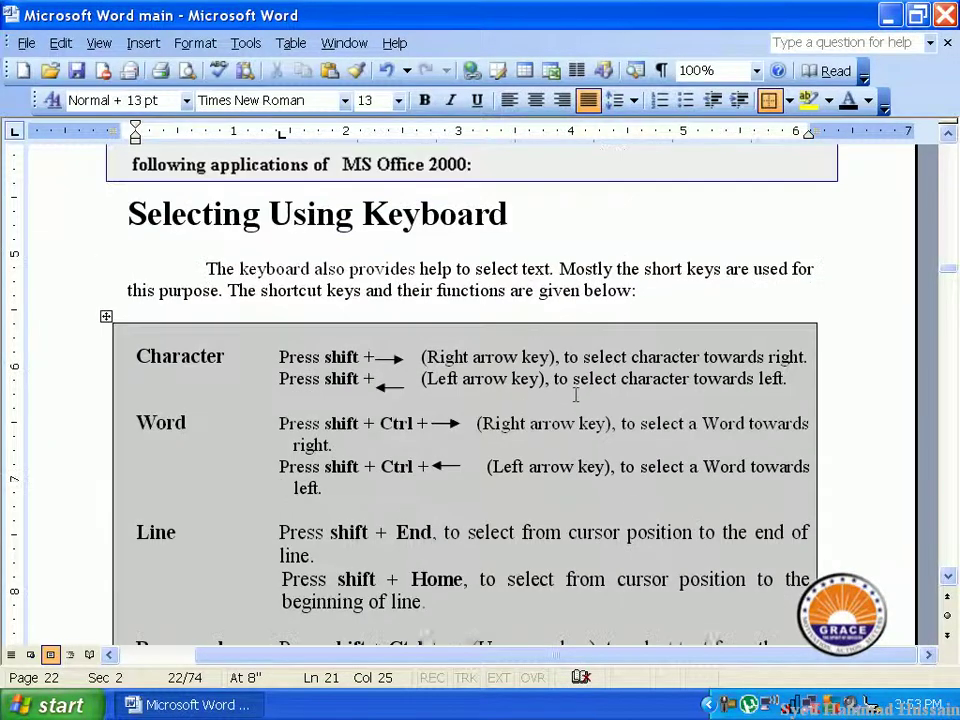
pyautogui.click(205, 267)
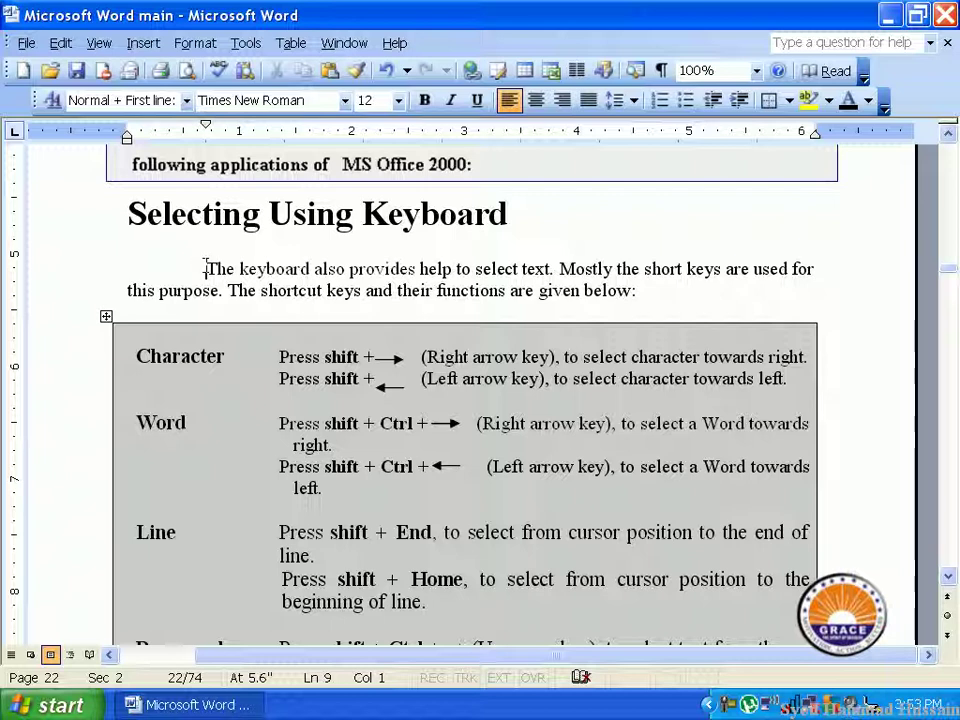
pyautogui.hotkey('shift', 'End')
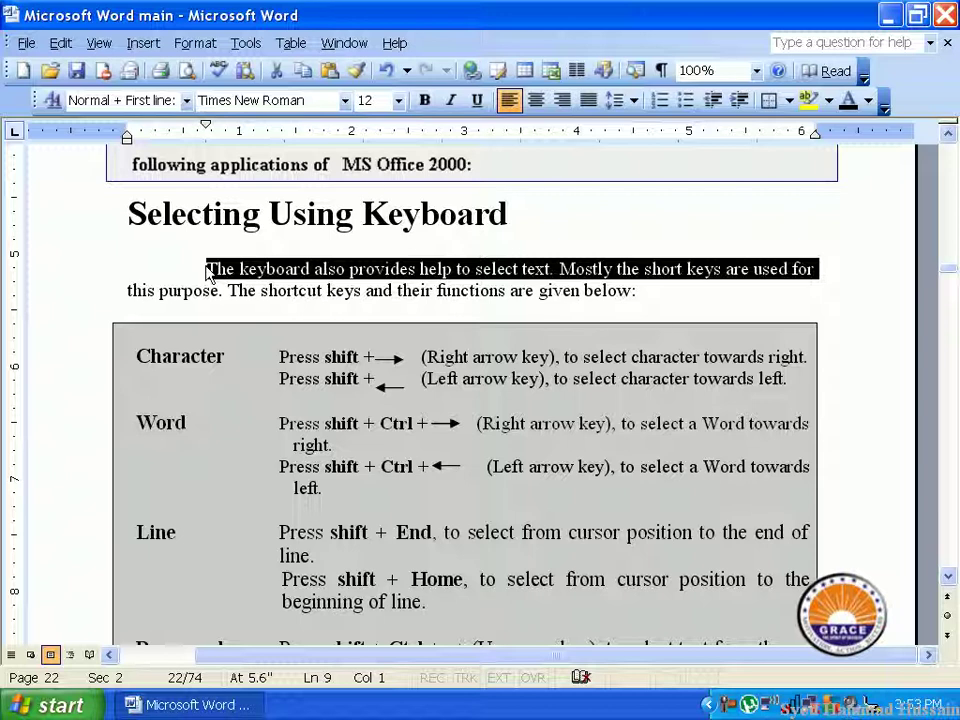
pyautogui.click(675, 292)
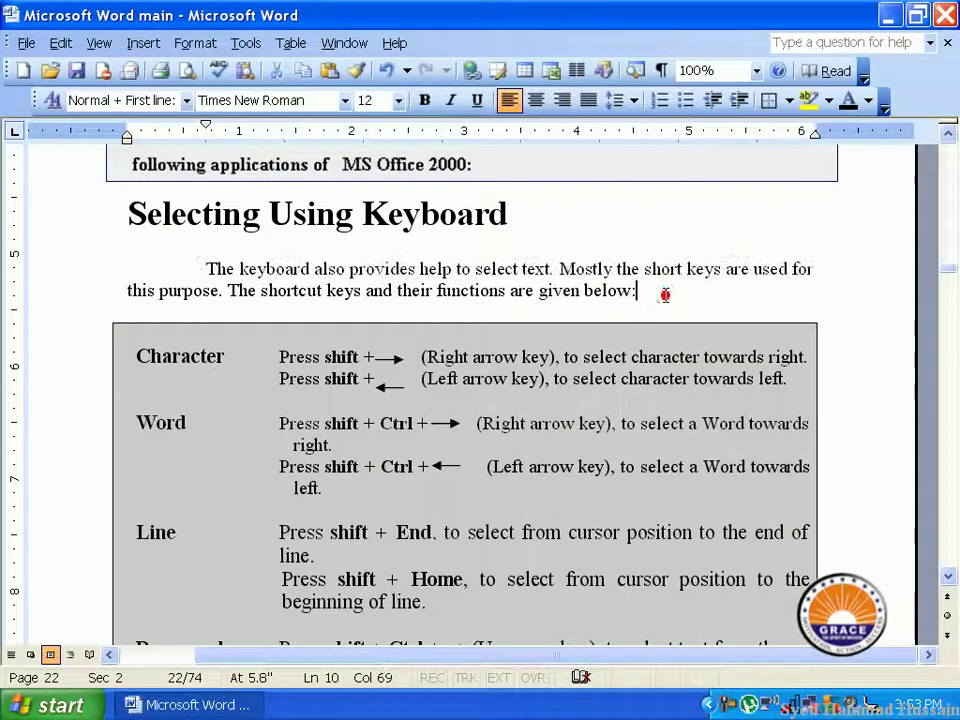
pyautogui.click(633, 290)
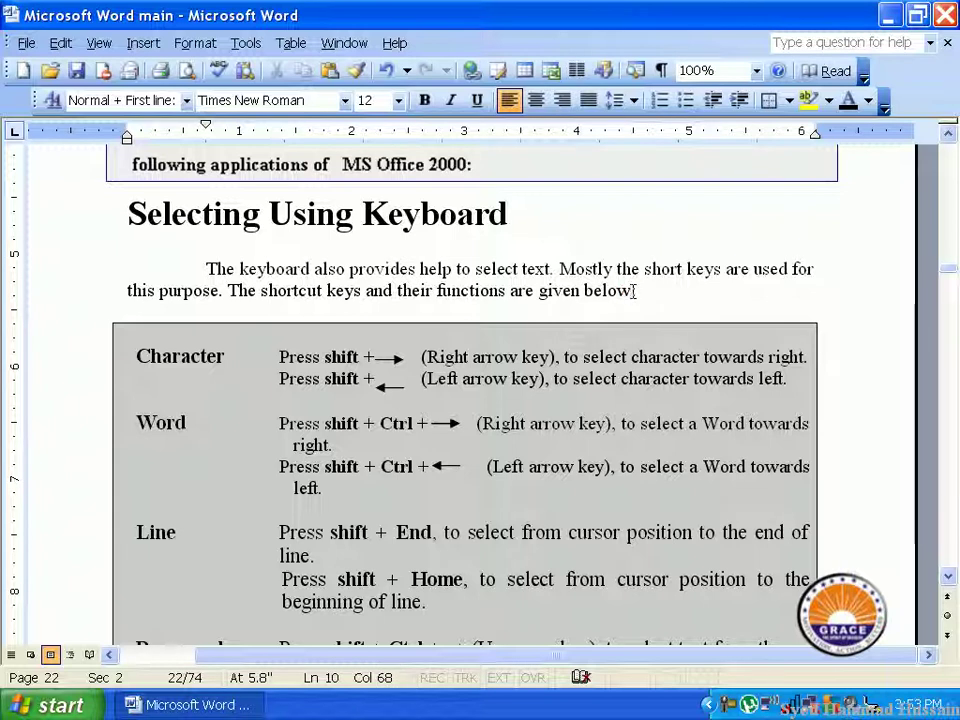
pyautogui.scroll(-4, 633, 291)
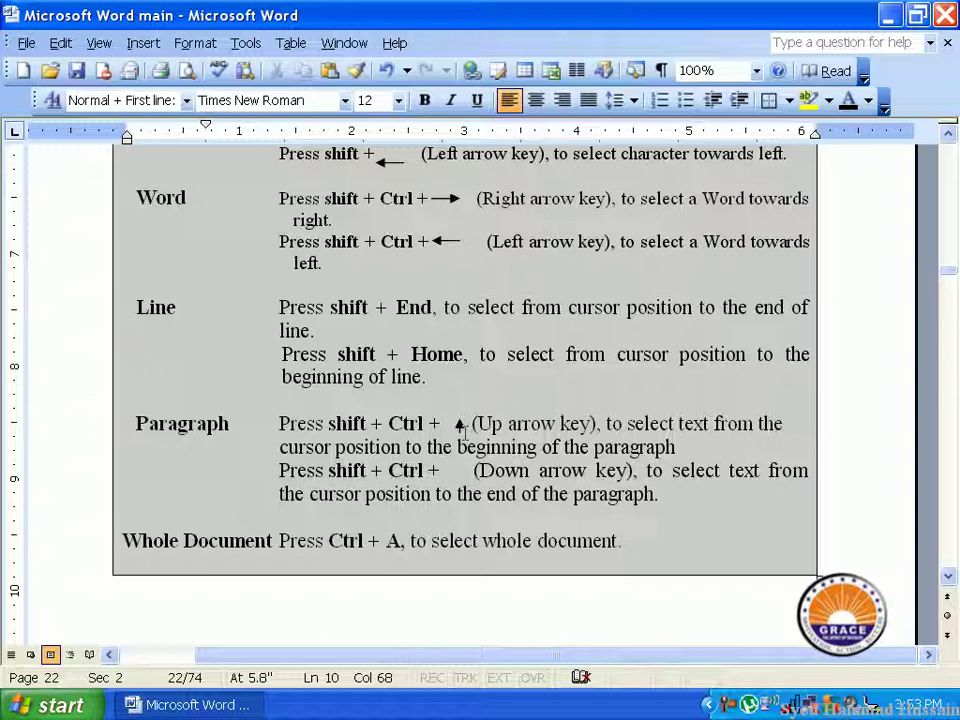
# - From 'Press' in the Paragraph row, extend with Ctrl+Shift+Down, shrink with Ctrl+Shift+Up, then clear
pyautogui.click(366, 423)
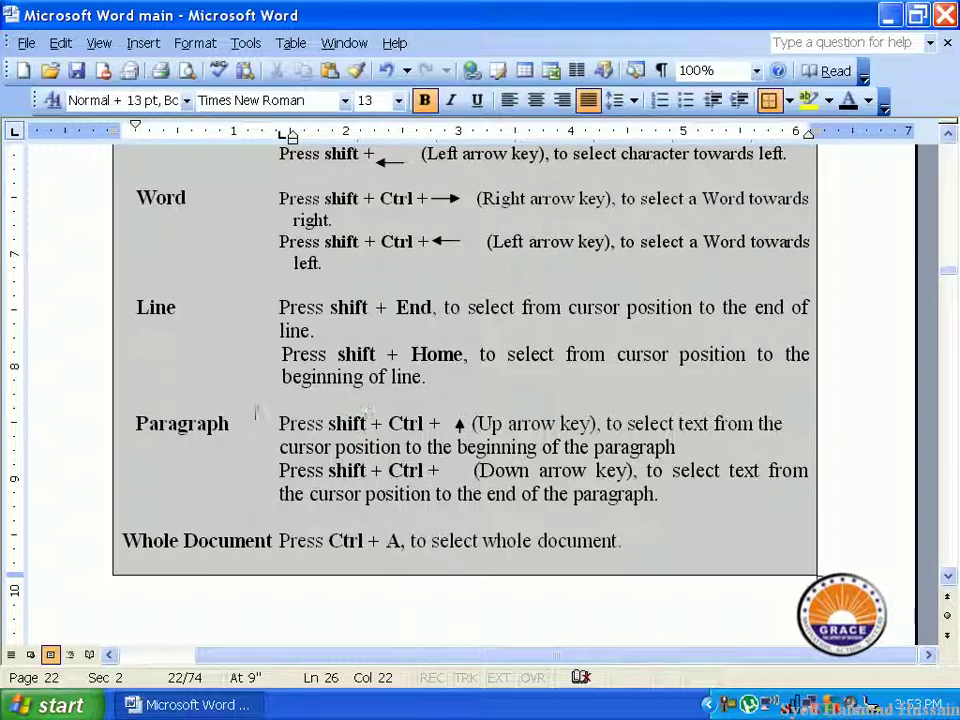
pyautogui.click(281, 423)
pyautogui.hotkey('ctrl', 'shift', 'Down')
pyautogui.hotkey('ctrl', 'shift', 'Down')
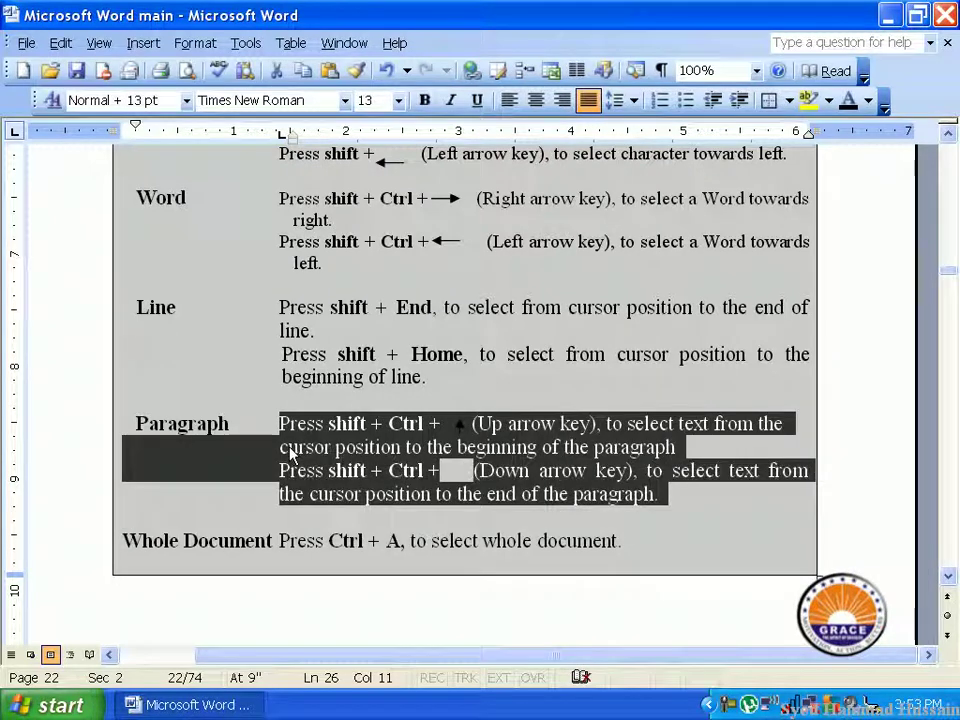
pyautogui.hotkey('ctrl', 'shift', 'Up')
pyautogui.hotkey('ctrl', 'shift', 'Up')
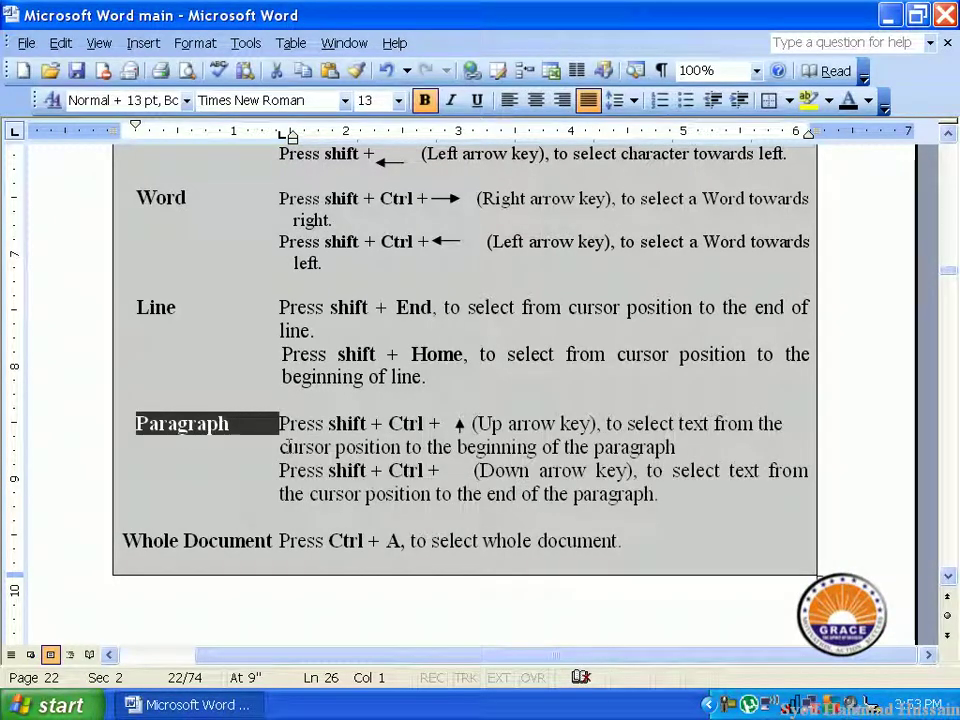
pyautogui.press('Up')
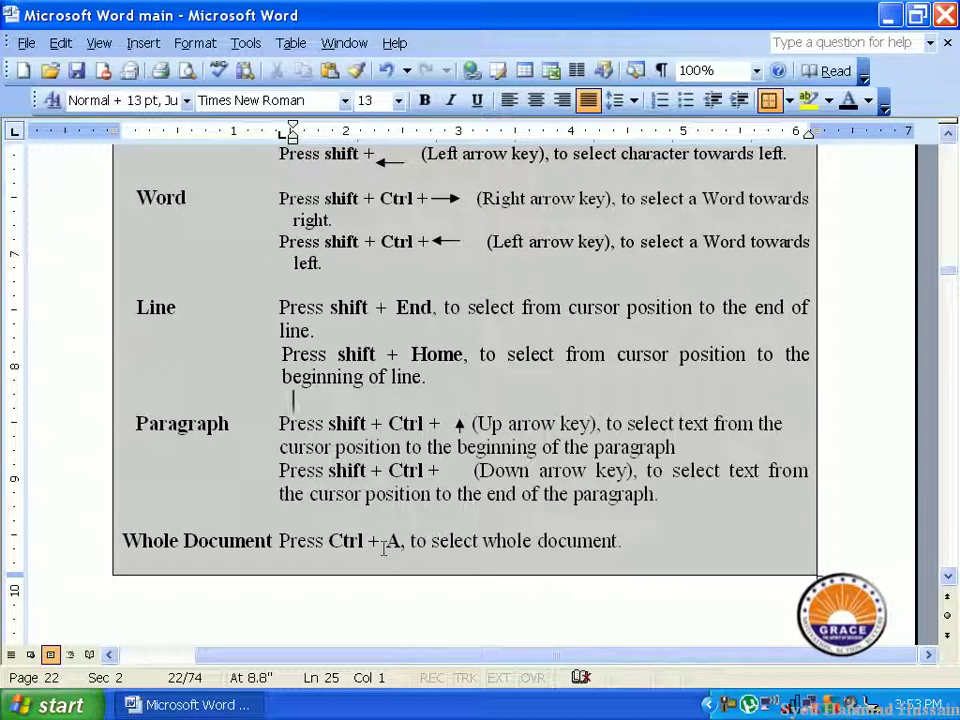
# - Select the entire section of text and scroll to review the highlighted selection
pyautogui.doubleClick(383, 548)
pyautogui.scroll(-2, 361, 570)
pyautogui.scroll(-3, 360, 568)
pyautogui.scroll(3, 358, 568)
pyautogui.scroll(3, 358, 568)
pyautogui.scroll(3, 358, 565)
pyautogui.scroll(-10, 358, 565)
pyautogui.scroll(-2, 360, 570)
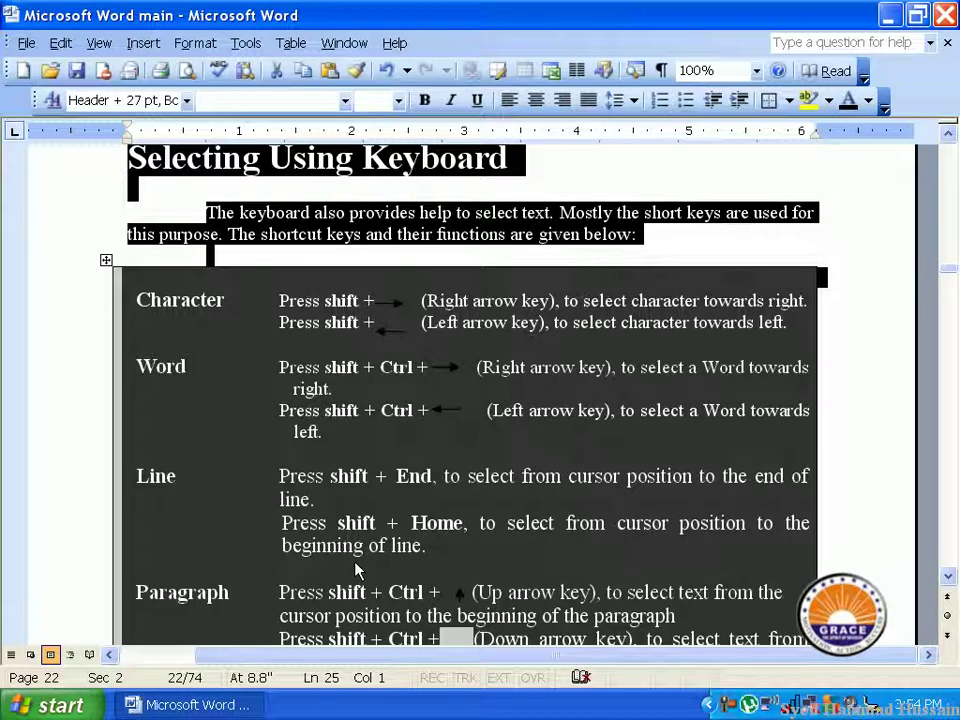
# - Deselect, then choose Edit > Select All from the expanded menu to select the whole document
pyautogui.click(366, 476)
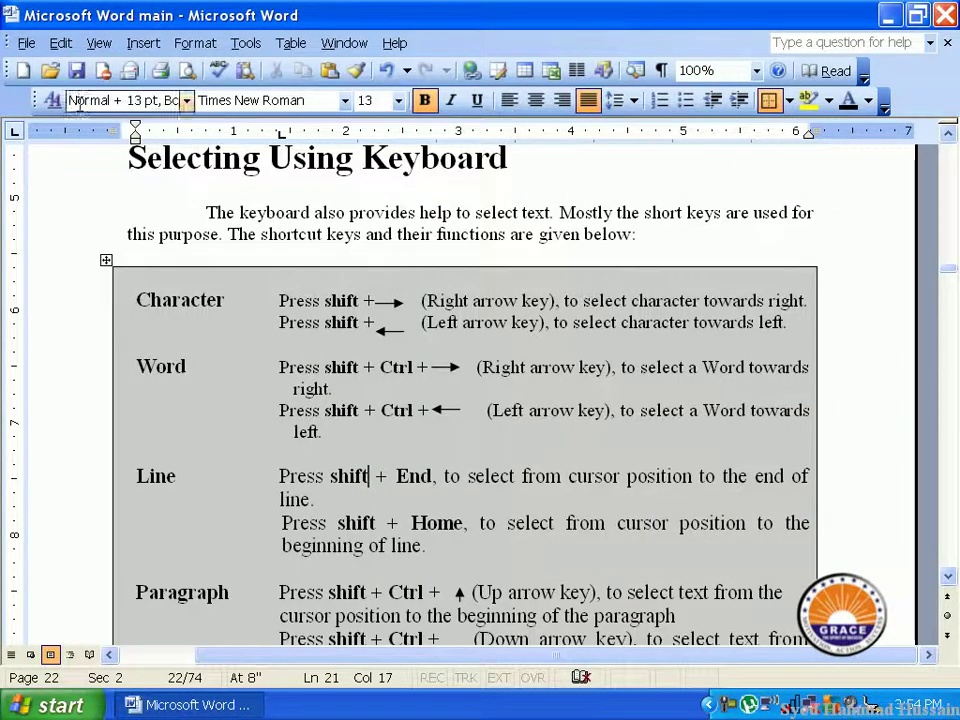
pyautogui.click(68, 44)
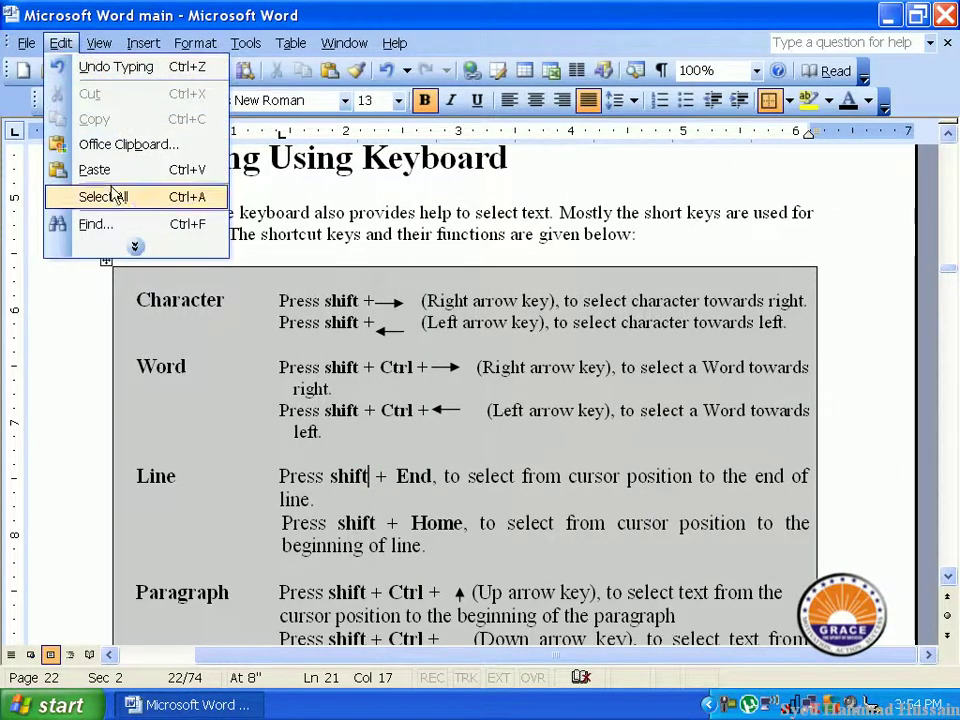
pyautogui.click(147, 248)
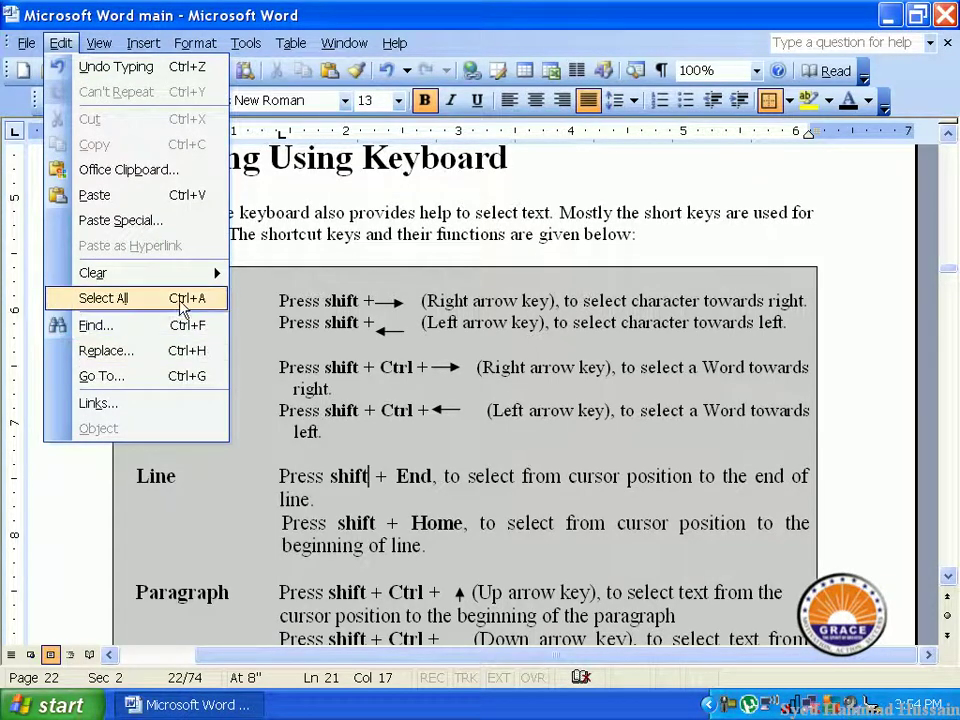
pyautogui.click(192, 305)
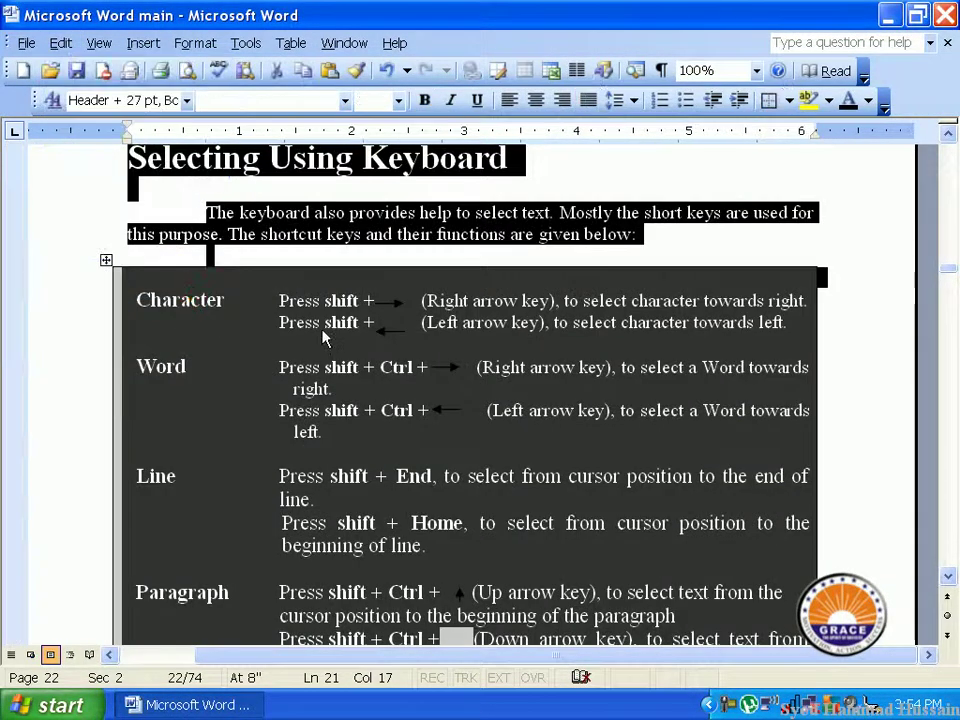